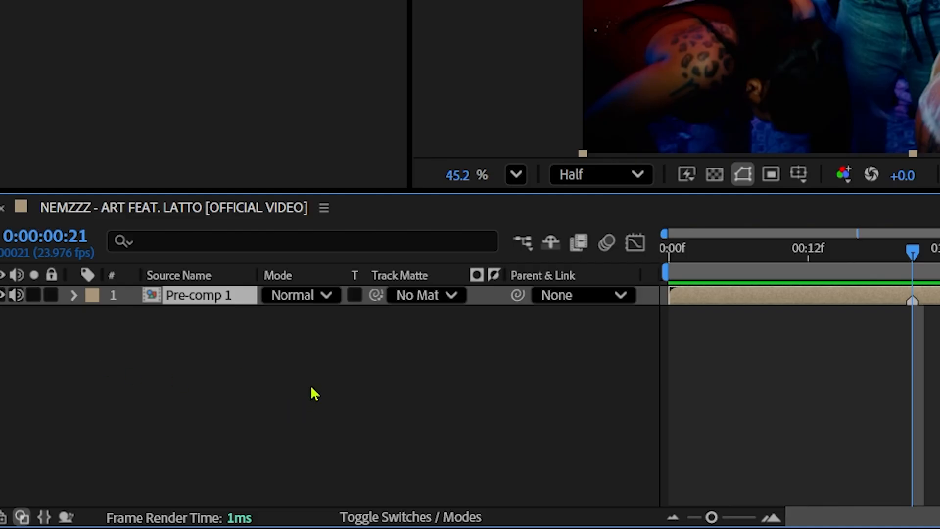
- Add a new adjustment layer above Pre-comp 1 in the composition
right_click(314, 394)
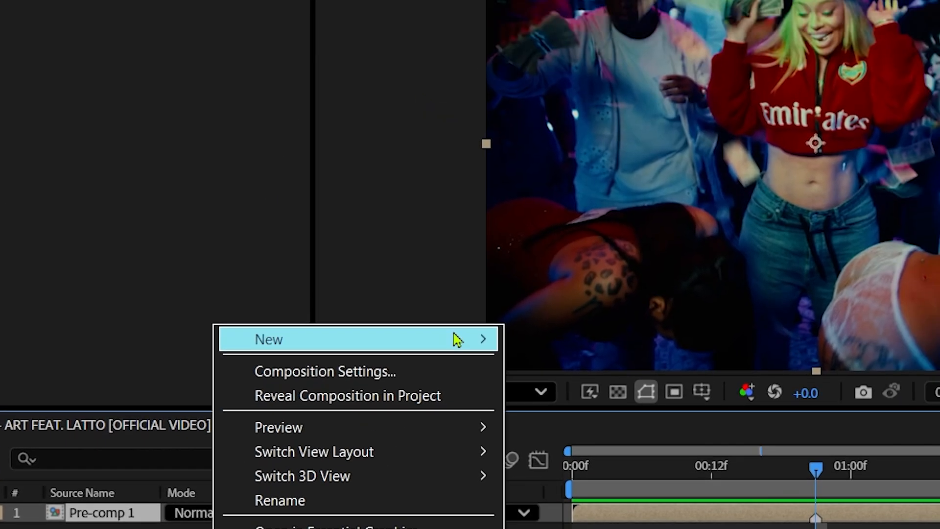
mouse_move(430, 436)
left_click(522, 218)
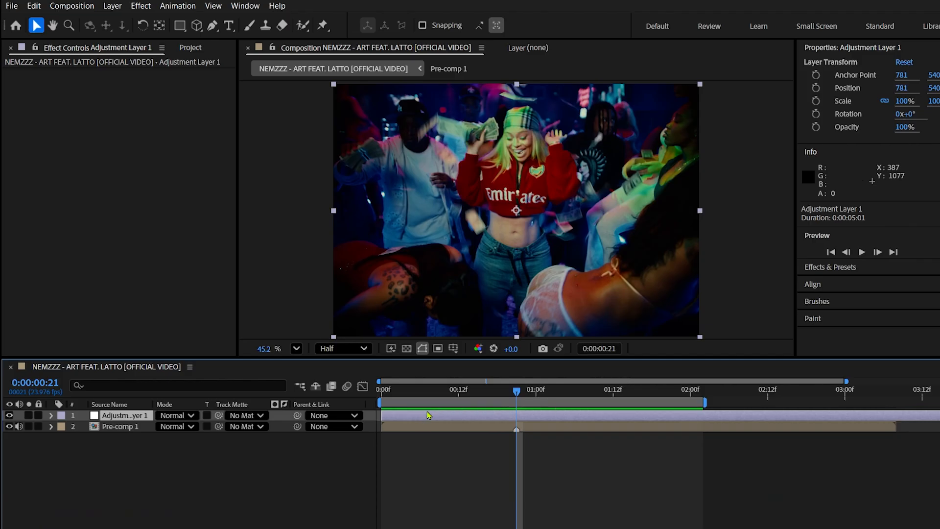
- Apply the Card Dance effect to the adjustment layer and set its Gradient Layer 1 to Pre-comp 1
key("ctrl+space")
type("card")
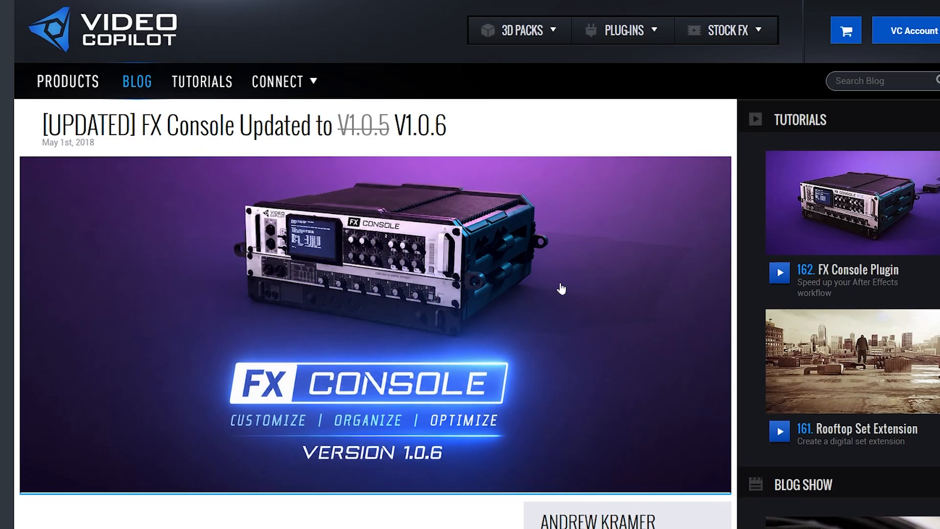
scroll(561, 287, "down", 5)
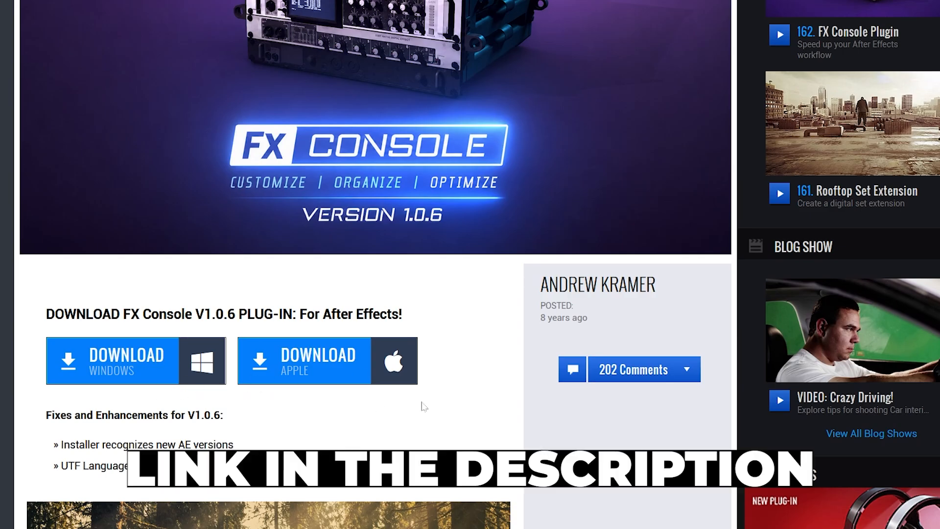
scroll(424, 407, "up", 3)
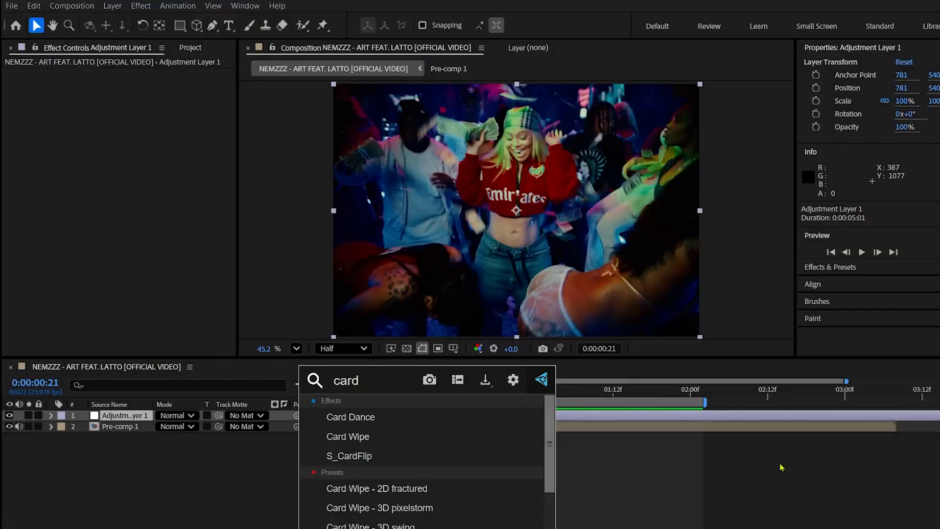
left_click(366, 419)
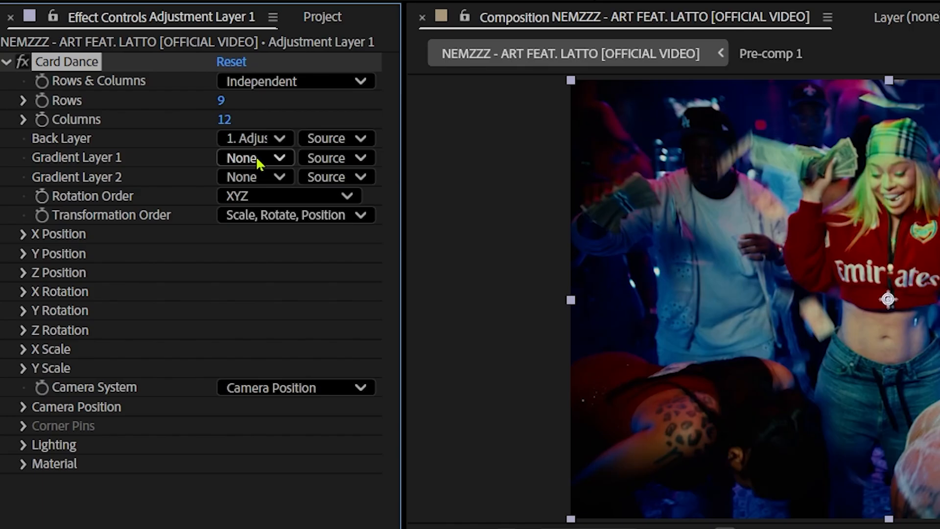
left_click(257, 161)
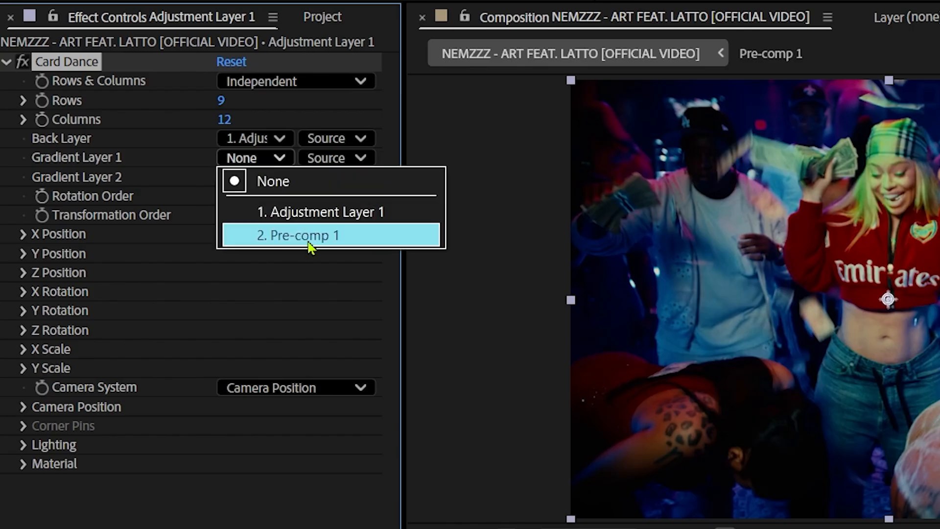
left_click(310, 243)
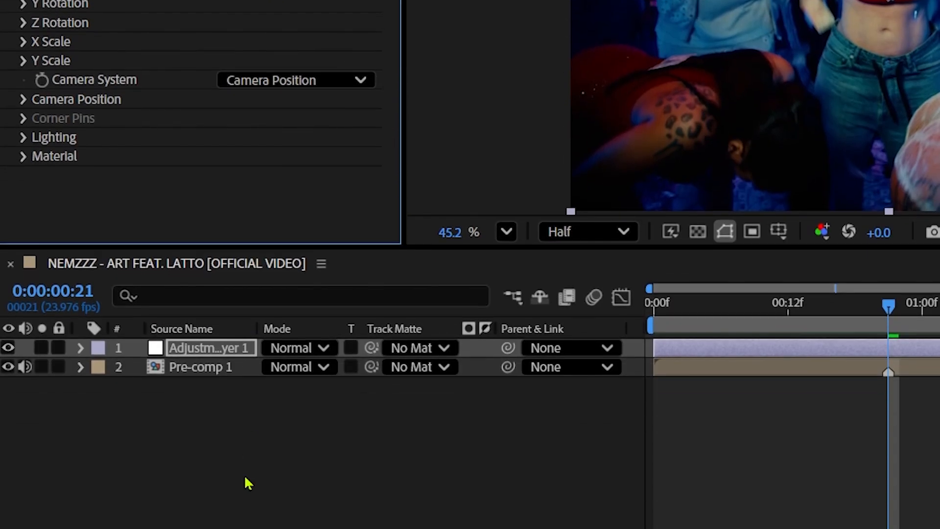
- Add a one-node camera to the composition with the 35mm preset and depth of field enabled
right_click(258, 461)
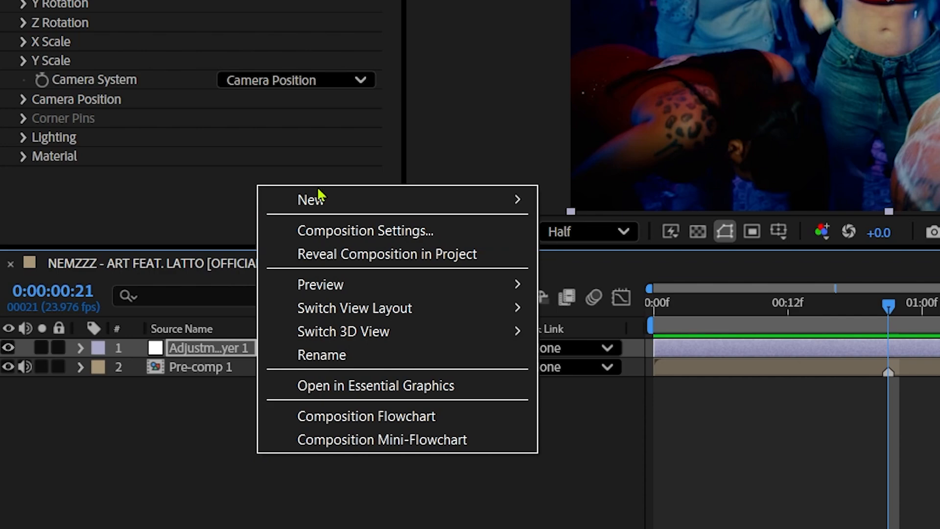
mouse_move(319, 202)
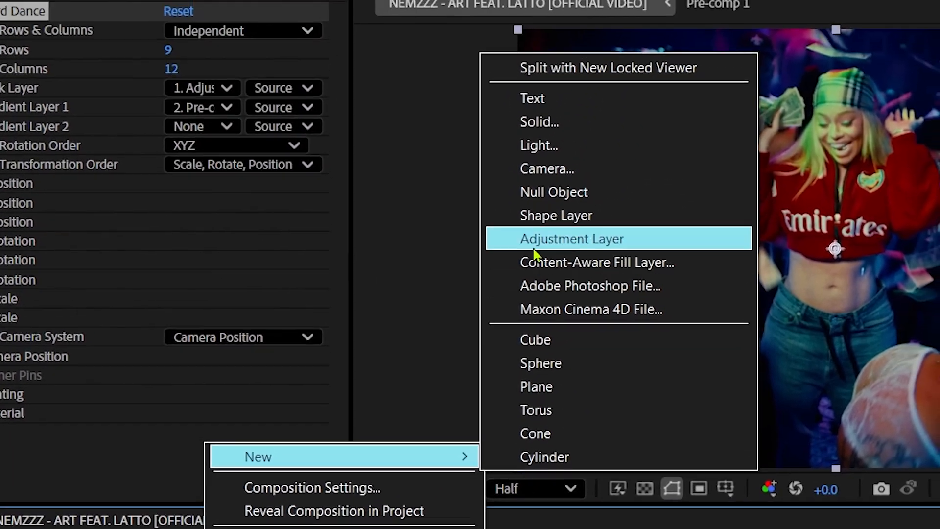
left_click(544, 179)
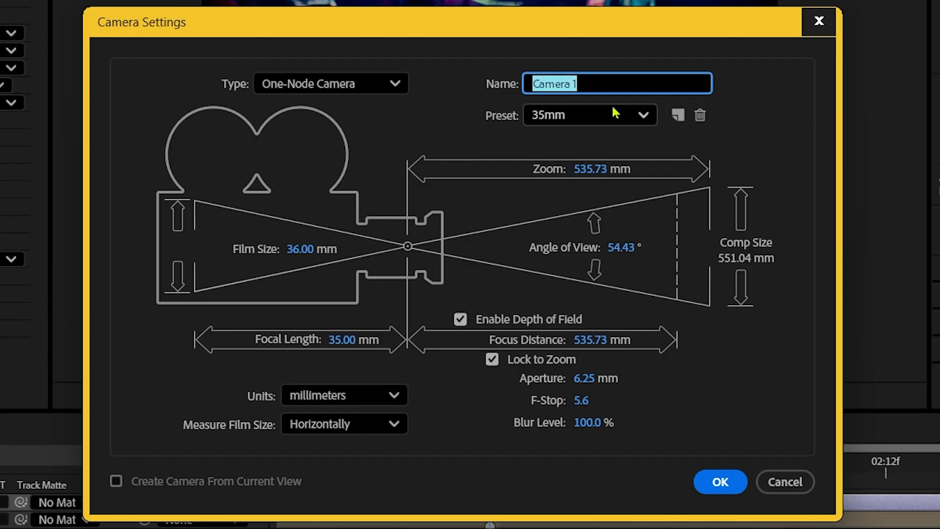
left_click(564, 117)
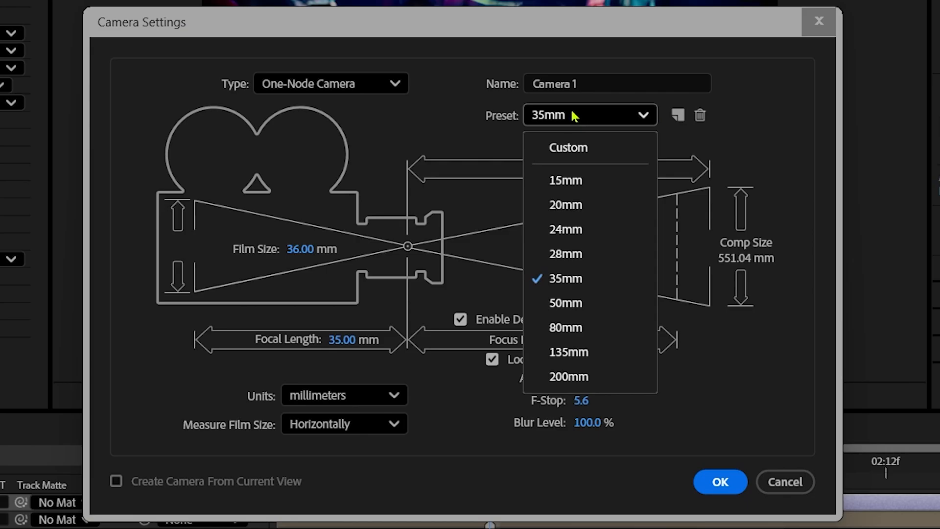
left_click(508, 128)
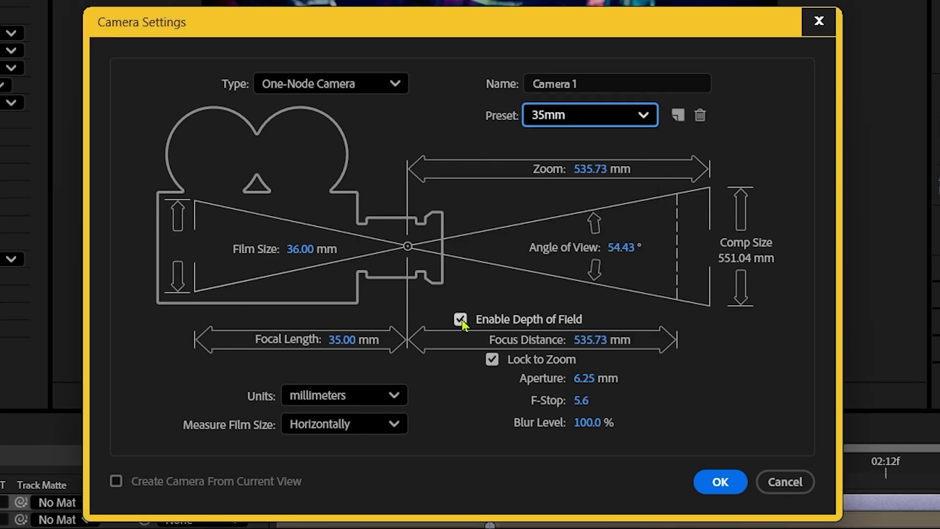
left_click(706, 486)
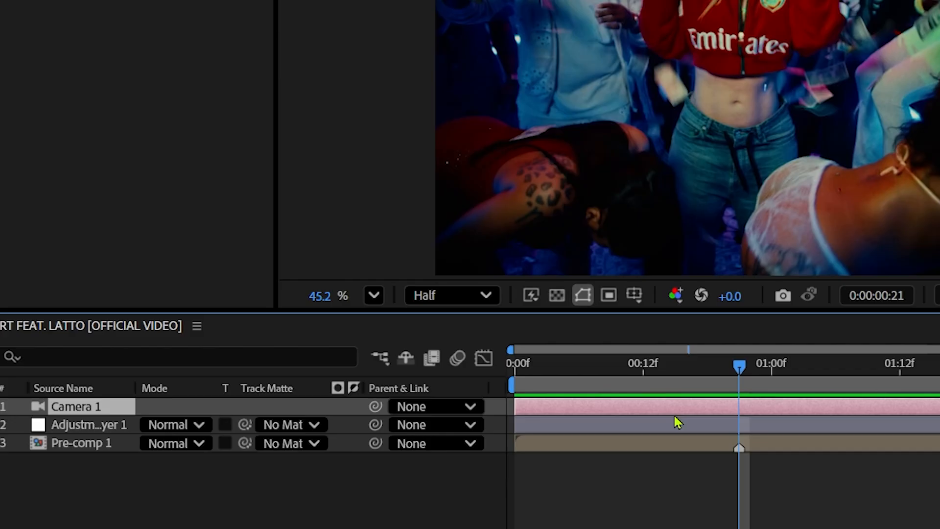
- Set the Camera System of the adjustment layer's Card Dance effect to Comp Camera
left_click(676, 425)
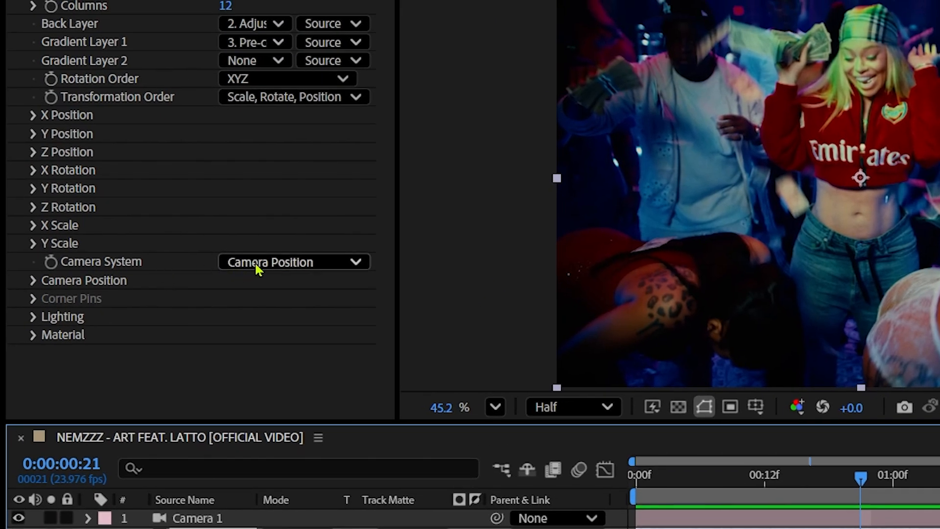
left_click(255, 261)
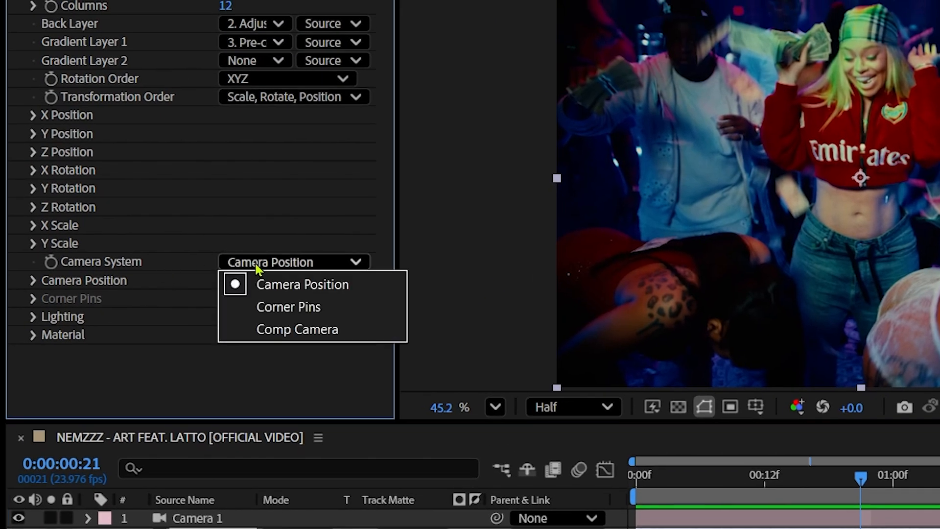
left_click(297, 328)
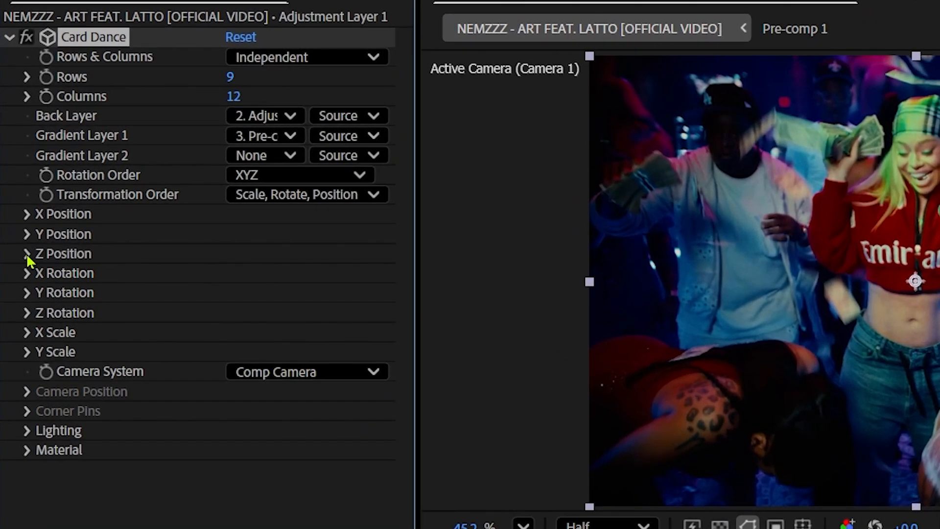
- Set the Z Position source of the Card Dance effect to Intensity 1
left_click(27, 254)
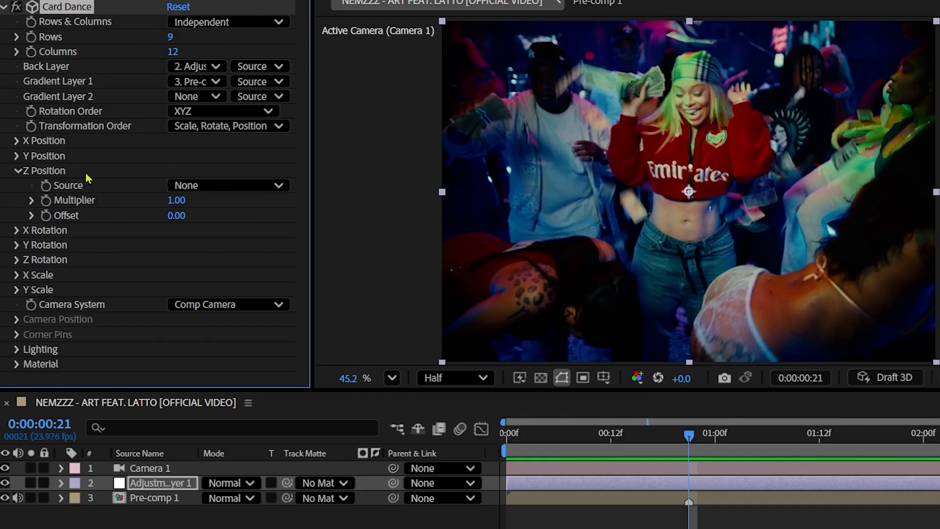
left_click(233, 185)
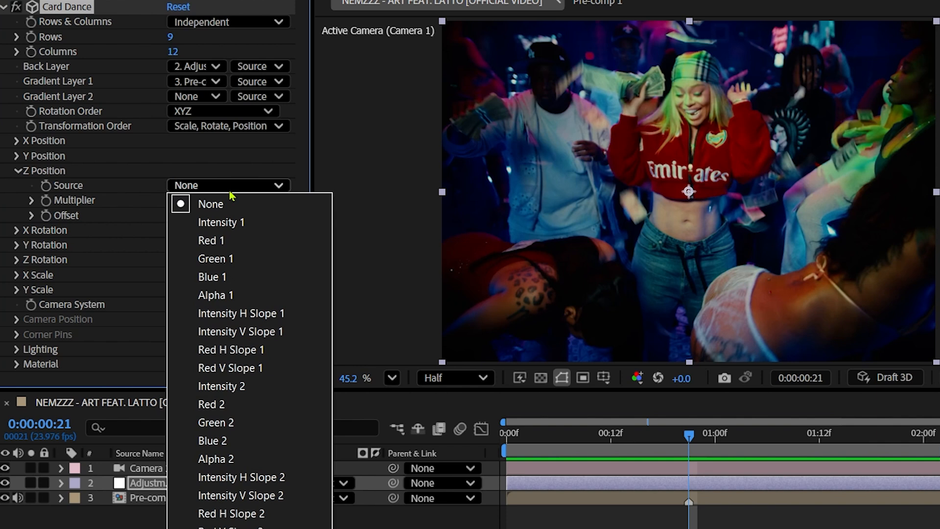
left_click(232, 223)
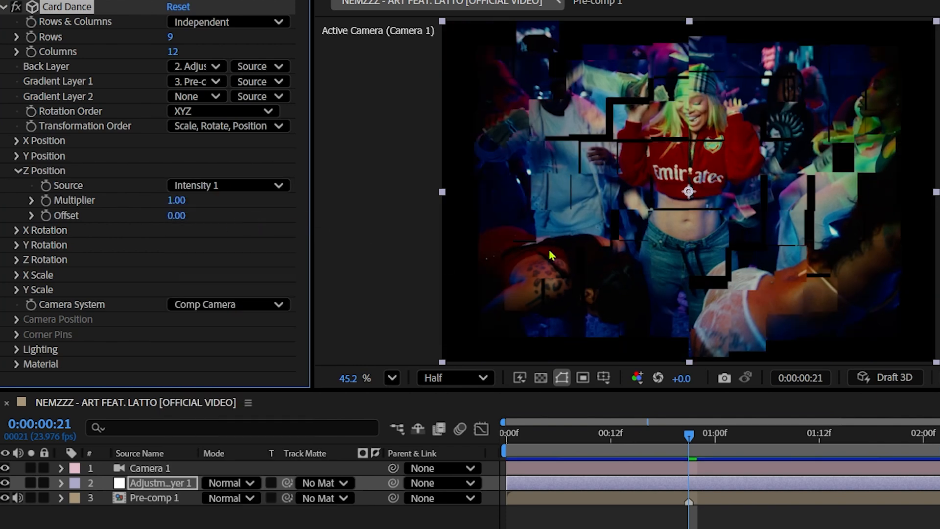
- Set both the rows and columns of the Card Dance effect to 300
left_click(171, 37)
type("3")
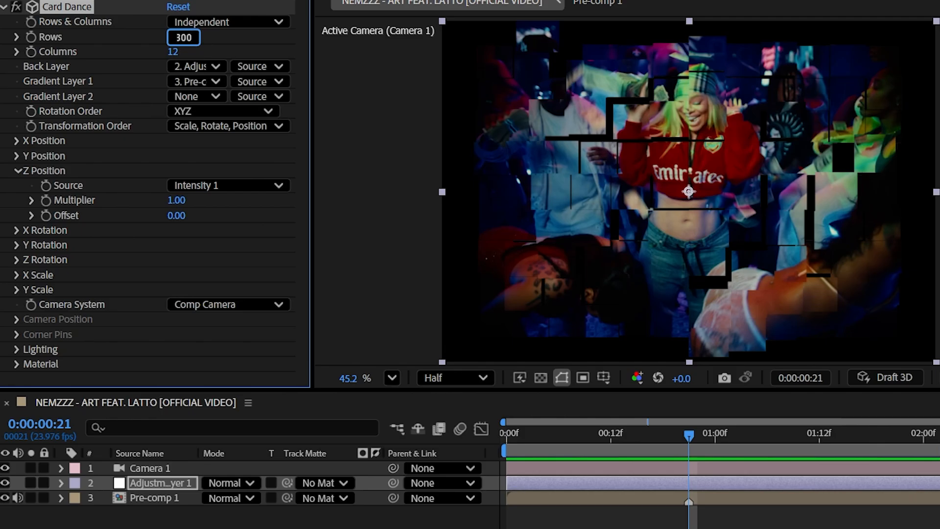
type("00")
left_click(172, 52)
type("3")
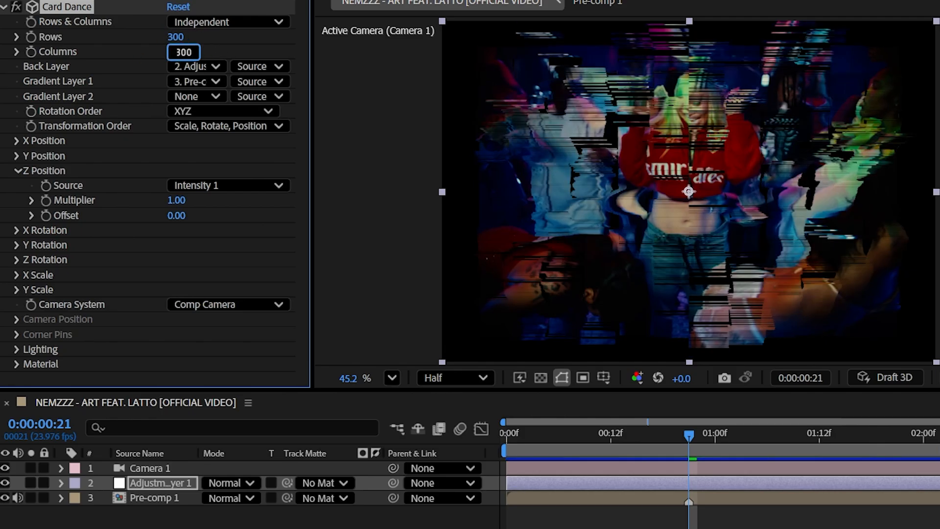
type("00")
key("Return")
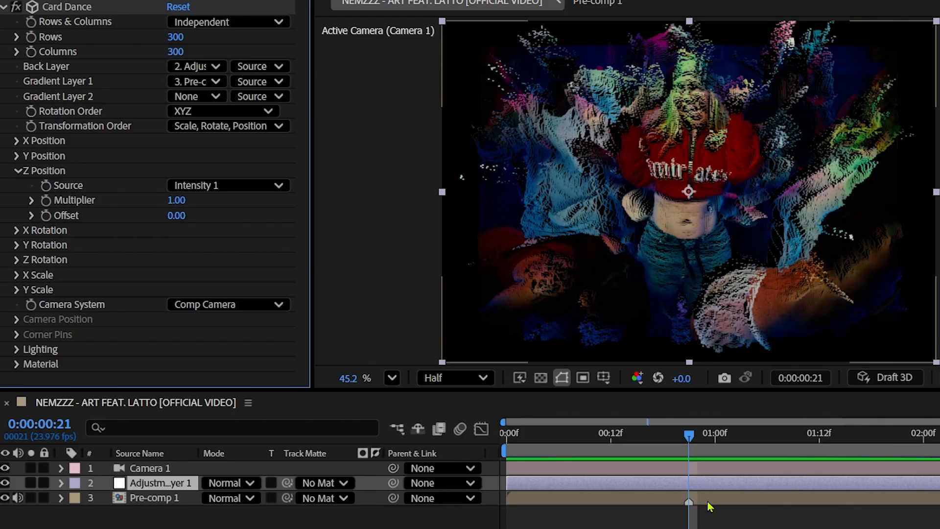
- Keyframe the Z Position Multiplier at 14.30 and Offset at 1.50 at 0:00:00:21
left_click_drag(174, 205, 310, 218)
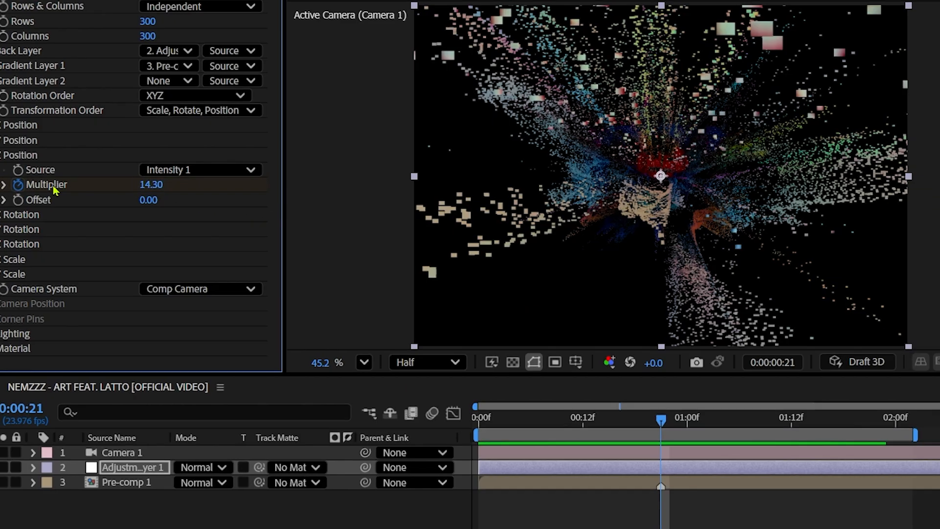
key("u")
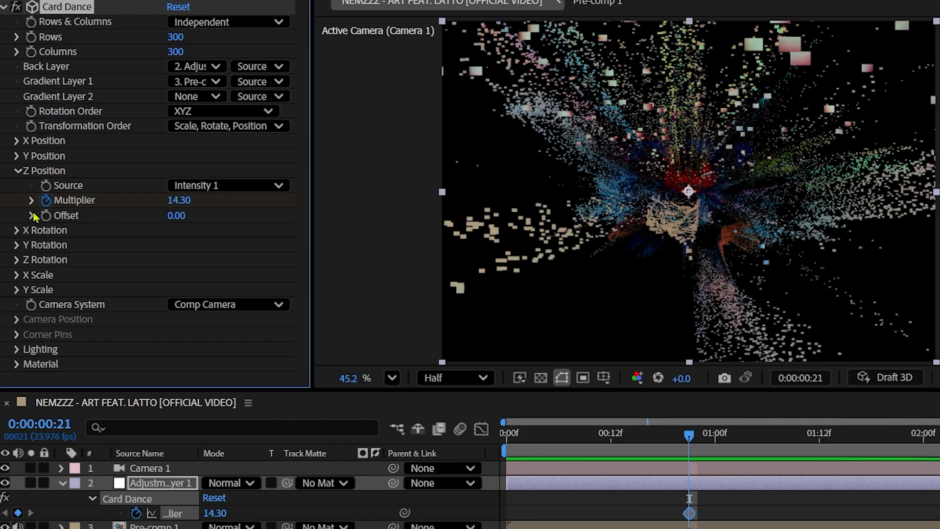
left_click(46, 215)
left_click(178, 215)
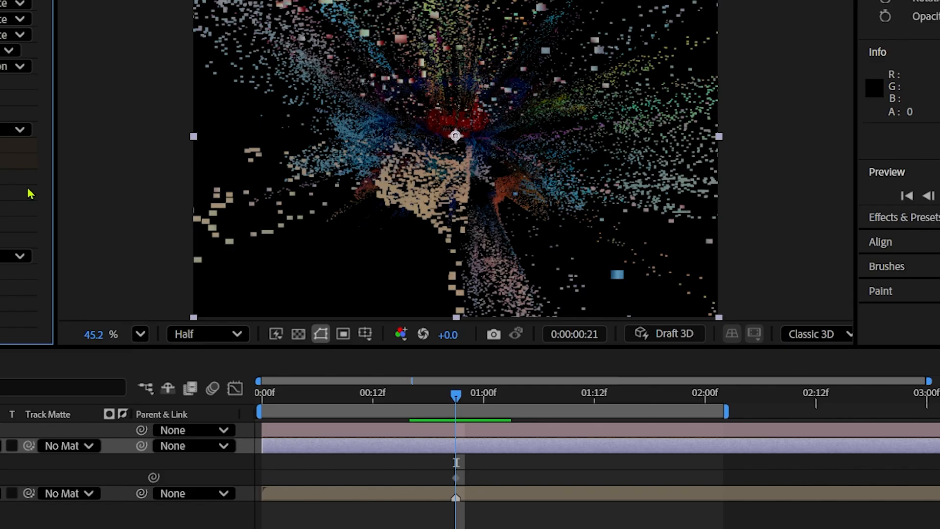
- Move five frames back to 0:00:00:16 and keyframe the Z Position Multiplier and Offset at 0
key("Page_Up")
key("Page_Up")
key("Page_Up")
key("Page_Up")
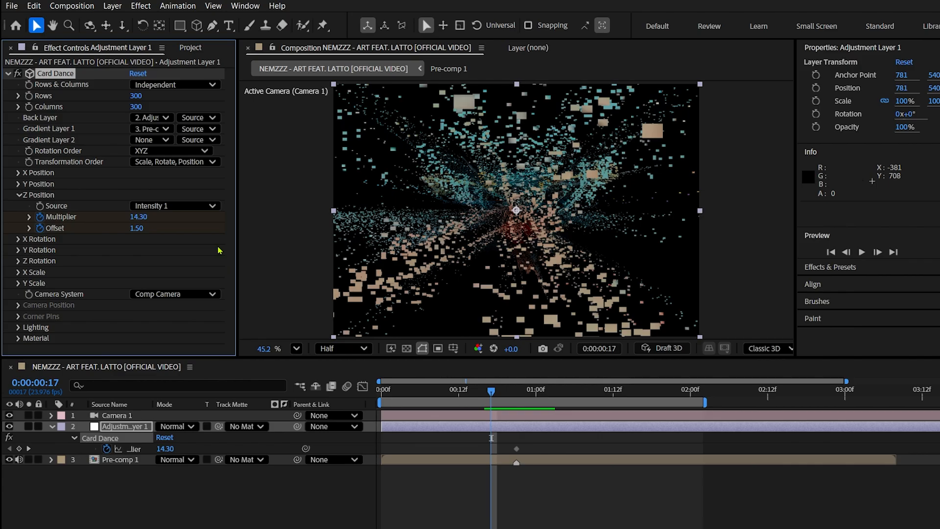
key("Page_Up")
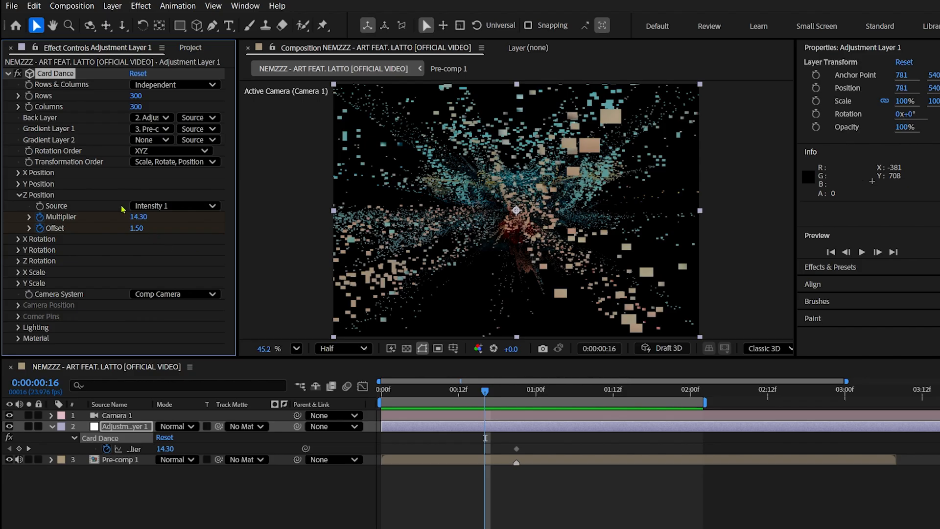
left_click(139, 225)
left_click(138, 216)
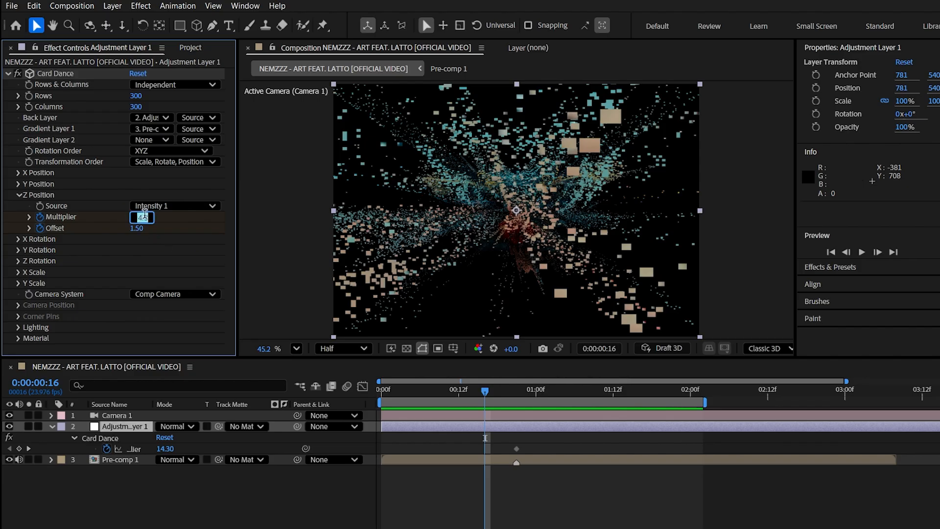
type("0")
left_click(140, 229)
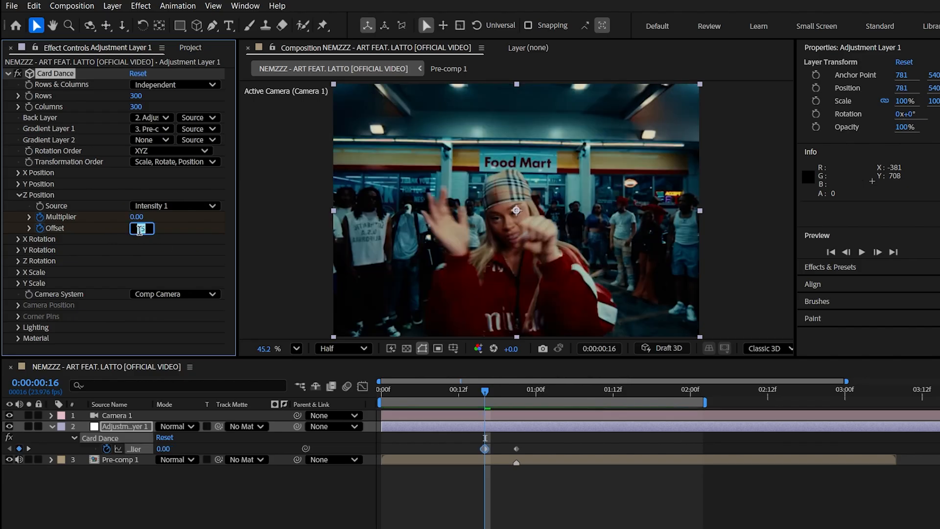
key("Return")
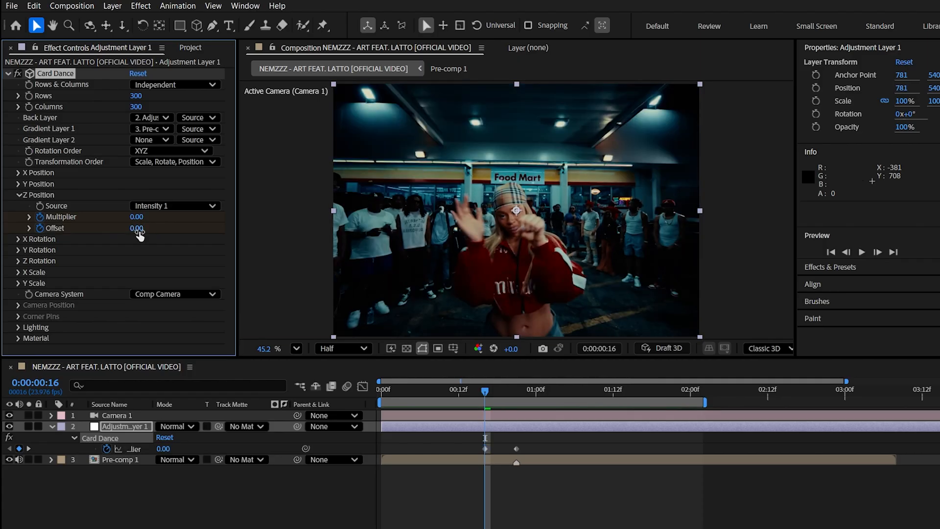
- Reveal the adjustment layer's keyframed properties in the timeline and move the playhead to the later keyframes at 0:00:00:21
key("u")
key("u")
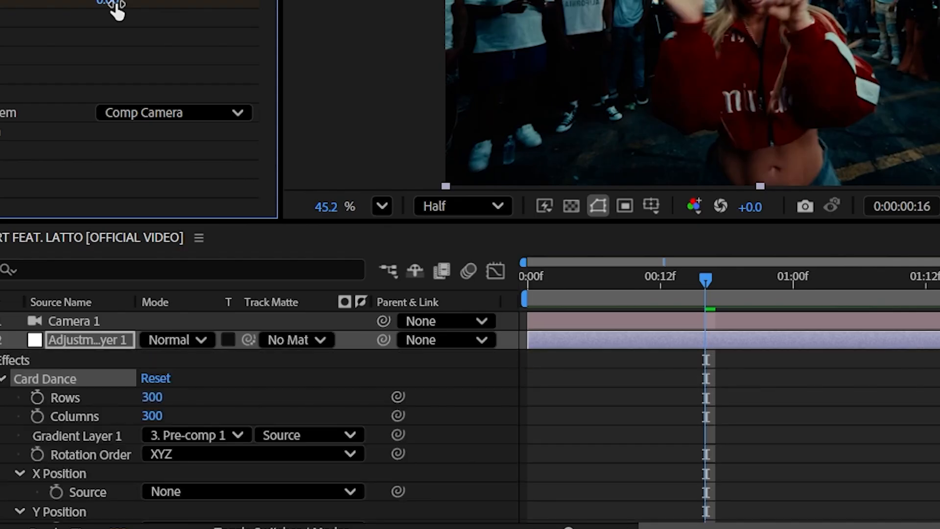
key("u")
key("u")
key("u")
key("u")
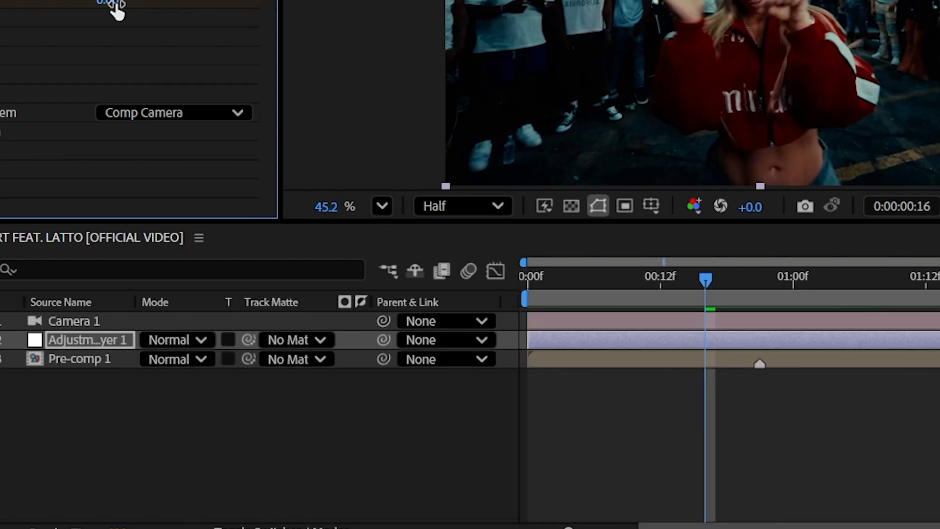
key("u")
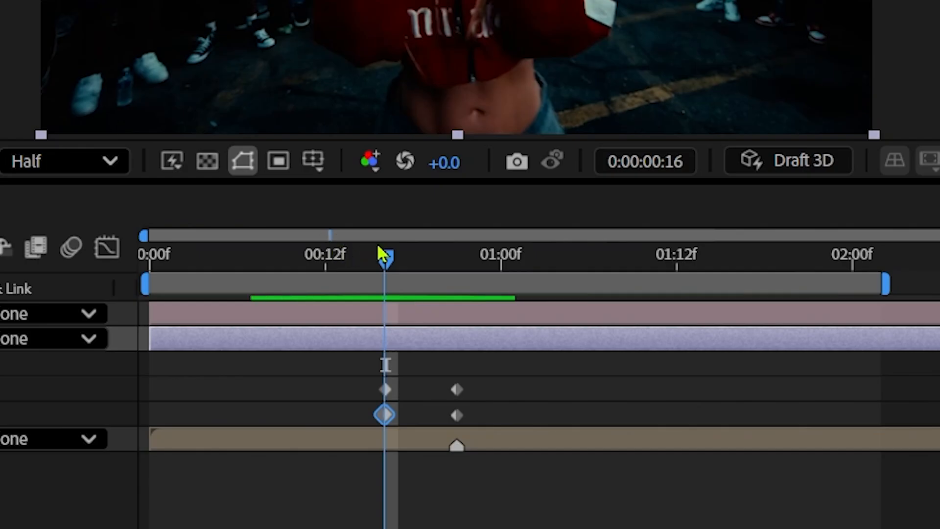
left_click_drag(703, 278, 767, 288)
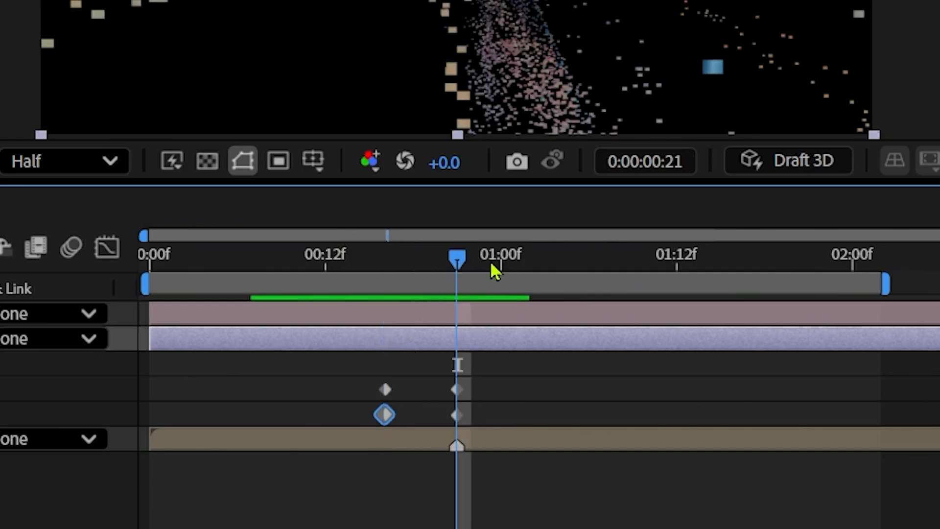
- Keyframe the Z Position Multiplier and Offset at 0 at 0:00:01:02, and apply Easy Ease to all six Z Position keyframes
key("space")
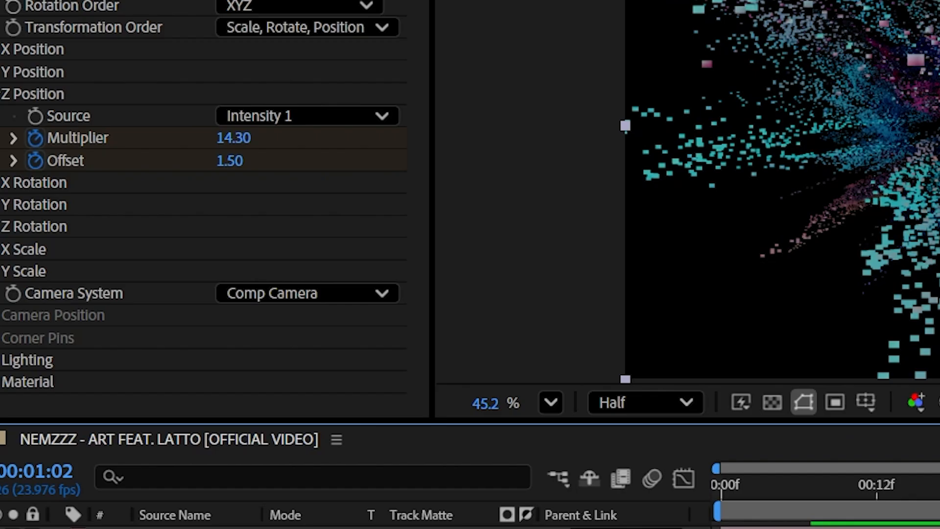
left_click(236, 136)
type("0")
key("Return")
left_click(238, 161)
type("0")
key("Return")
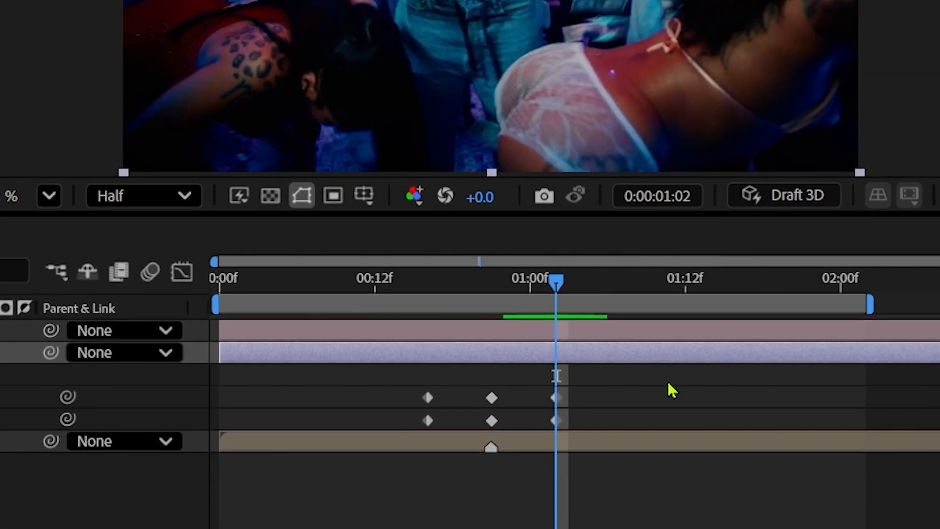
left_click_drag(664, 379, 399, 422)
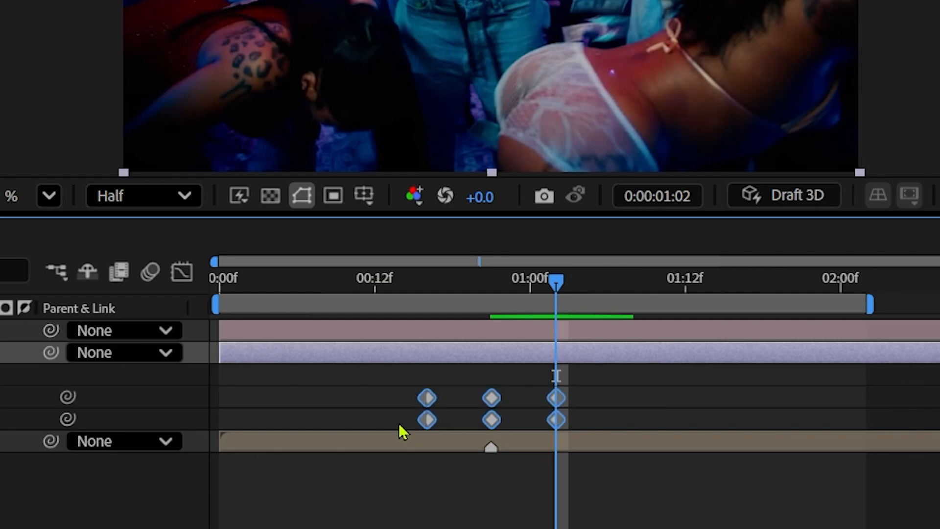
key("F9")
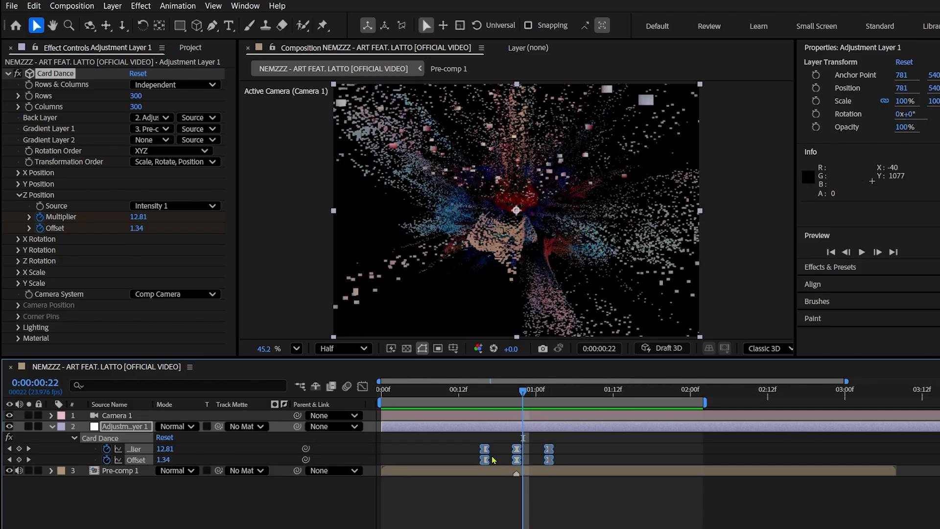
- Spread the Z Position keyframes by moving the first pair to 0:00:00:11 and the last pair to 0:00:01:07, and preview the transition
left_click_drag(532, 387, 484, 389)
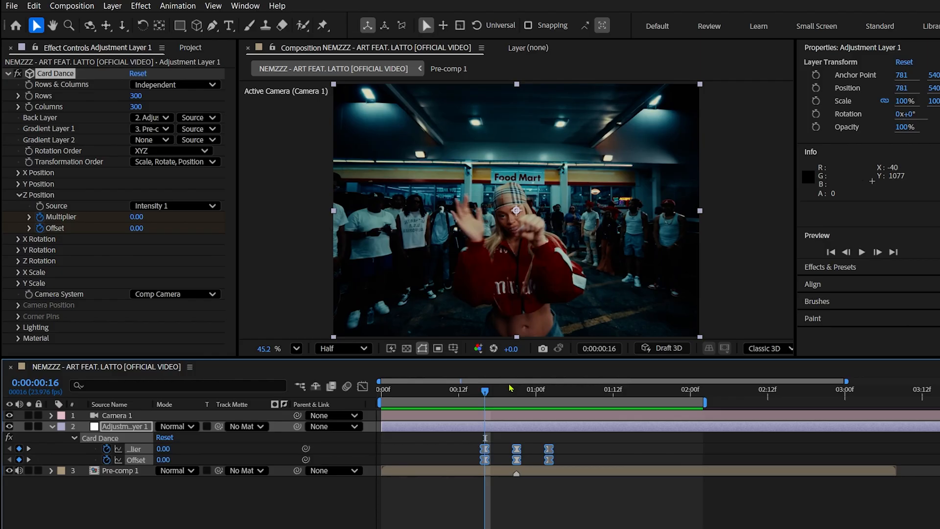
key("Page_Up")
key("Page_Up")
key("Page_Up")
key("Page_Up")
key("Page_Up")
left_click_drag(473, 442, 494, 465)
left_click_drag(484, 460, 453, 460)
left_click_drag(532, 390, 549, 391)
key("space")
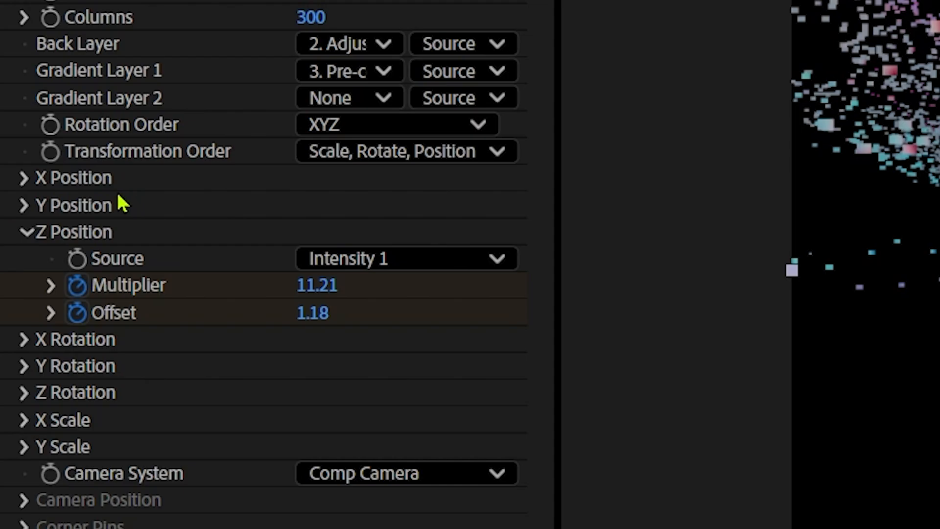
- Keyframe the Card Dance effect's Y Position Multiplier at 1.50 on the middle keyframe time, 0:00:00:21
left_click(25, 210)
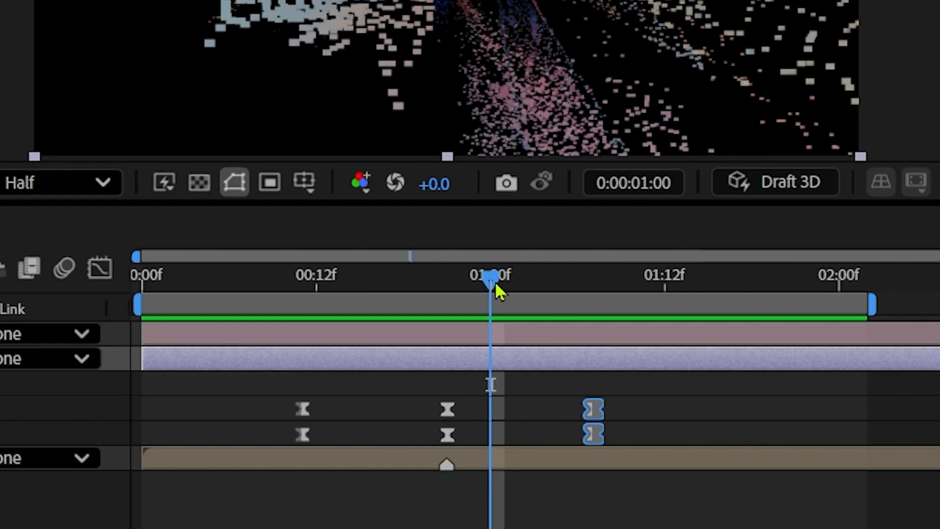
left_click_drag(496, 289, 449, 289)
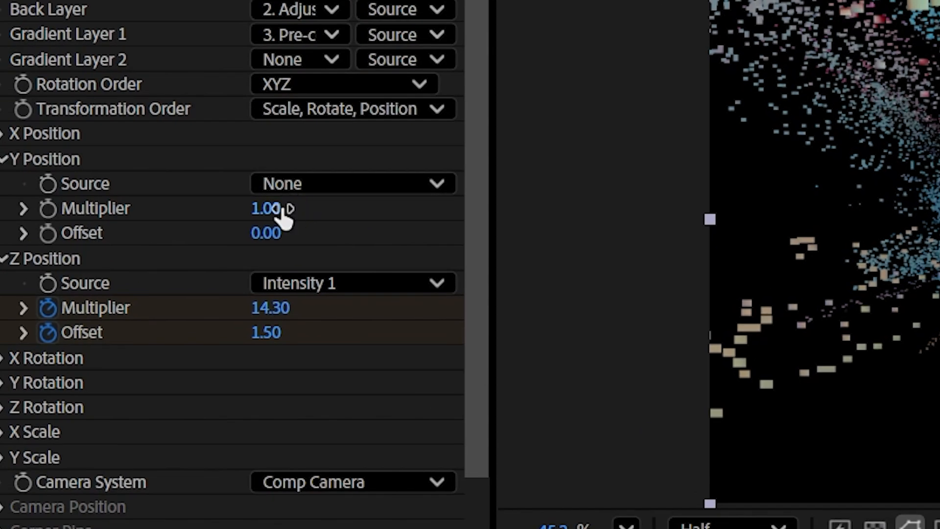
left_click(278, 210)
type("1.5")
key("Return")
left_click(47, 209)
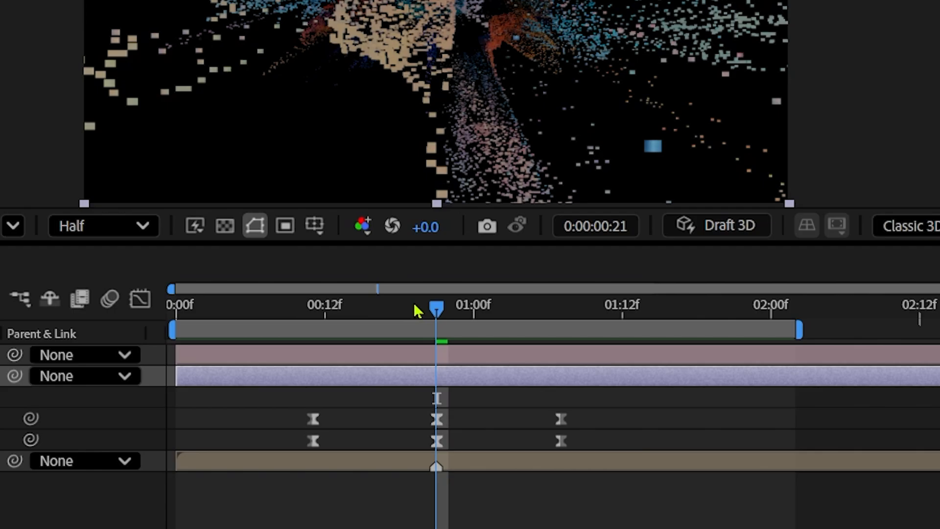
- Keyframe the Y Position Multiplier at 0 at both 0:00:00:11 and 0:00:01:07
left_click_drag(416, 308, 319, 310)
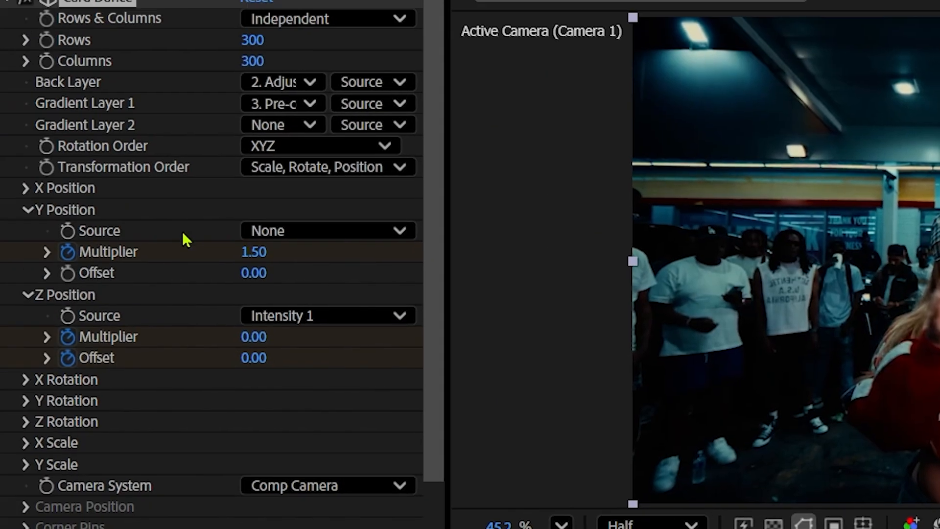
left_click(257, 252)
type("0")
key("Return")
left_click_drag(503, 416, 659, 416)
left_click(142, 191)
type("04")
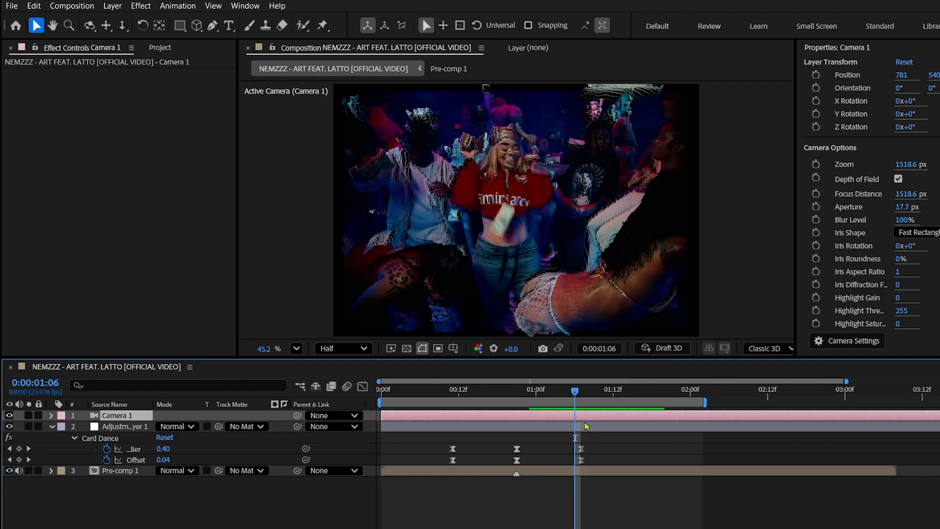
- Apply Easy Ease to the three Y Position Multiplier keyframes and set the Y Position source to Intensity 1
left_click(587, 426)
key("u")
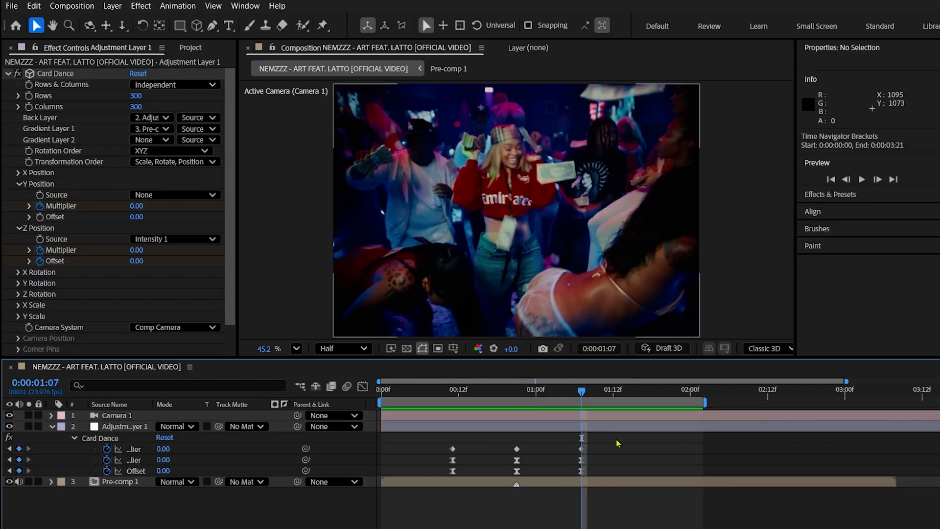
left_click_drag(616, 437, 428, 450)
key("F9")
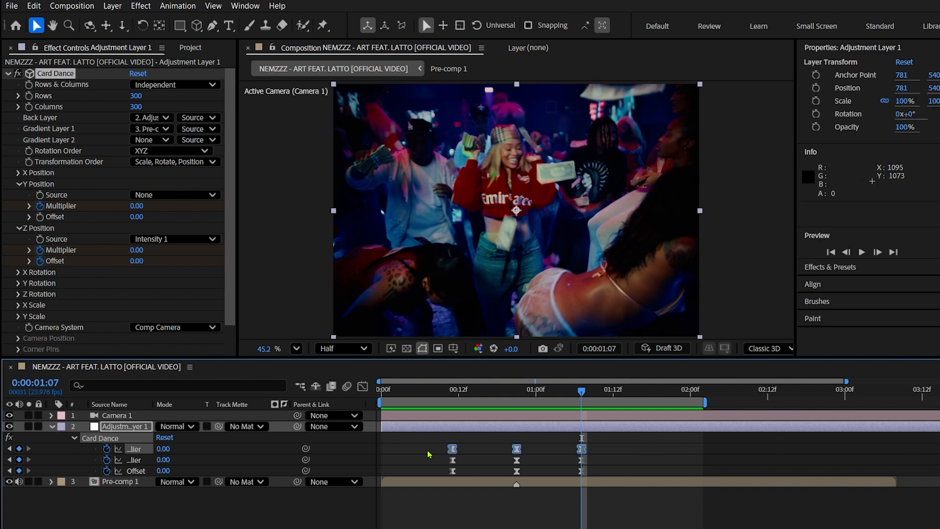
left_click(162, 175)
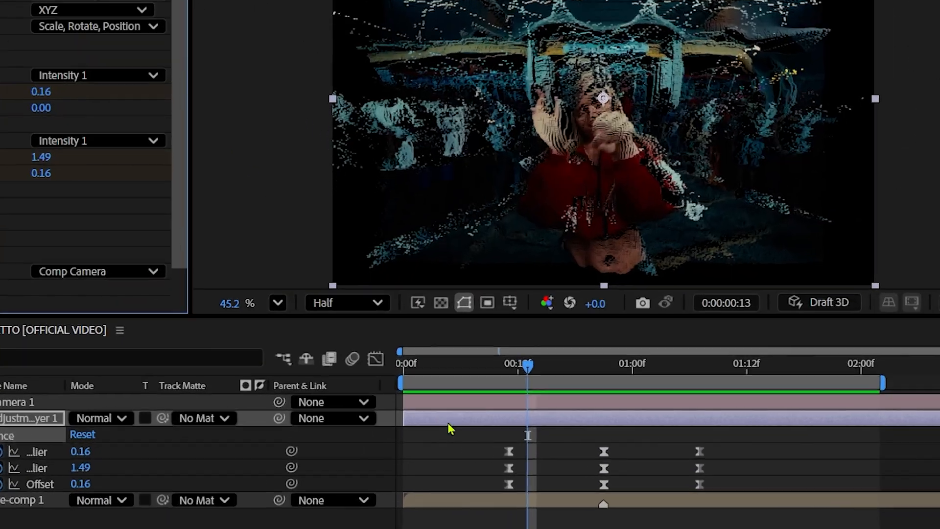
- Add a Warp effect to the adjustment layer with the FishEye style and a bend of -50
key("ctrl+space")
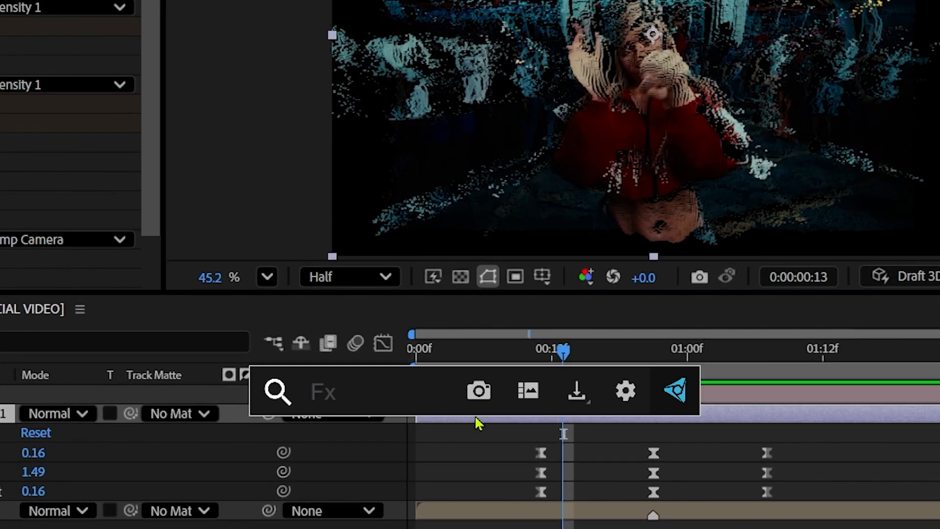
type("war")
left_click(434, 399)
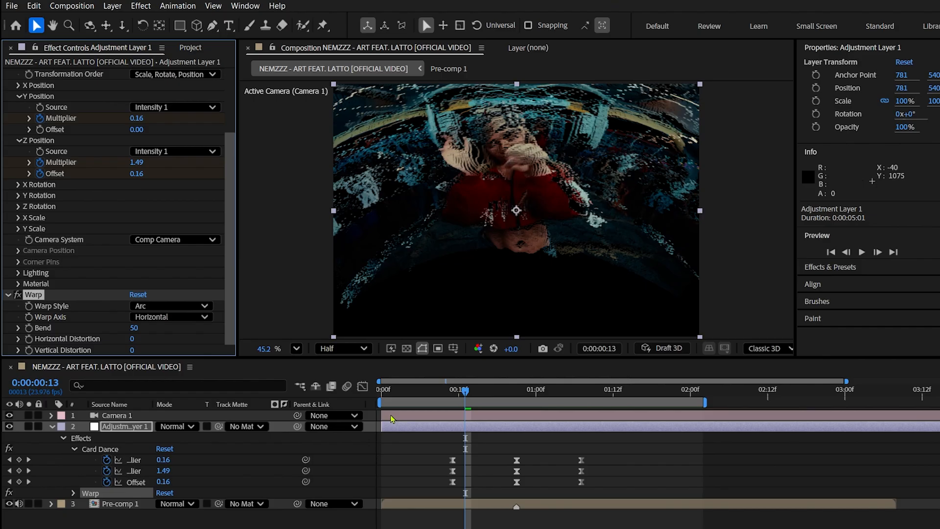
left_click(147, 307)
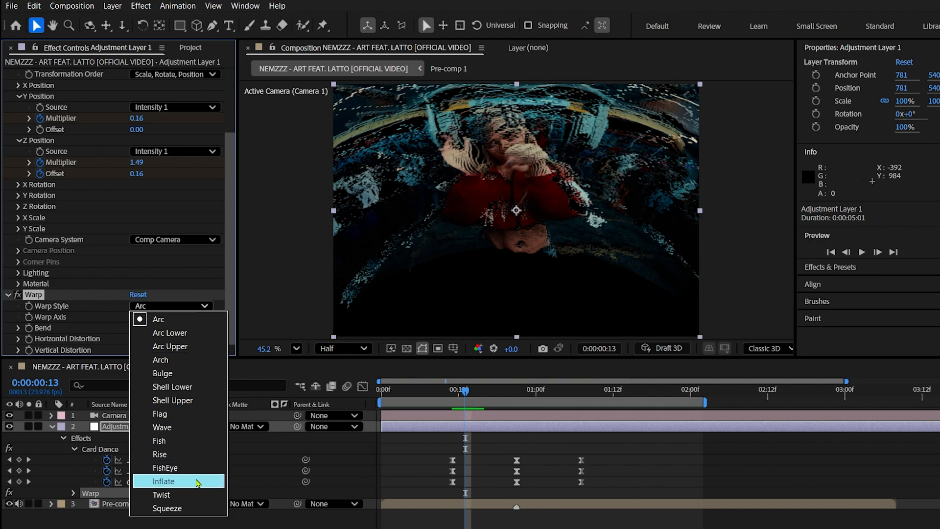
left_click(165, 467)
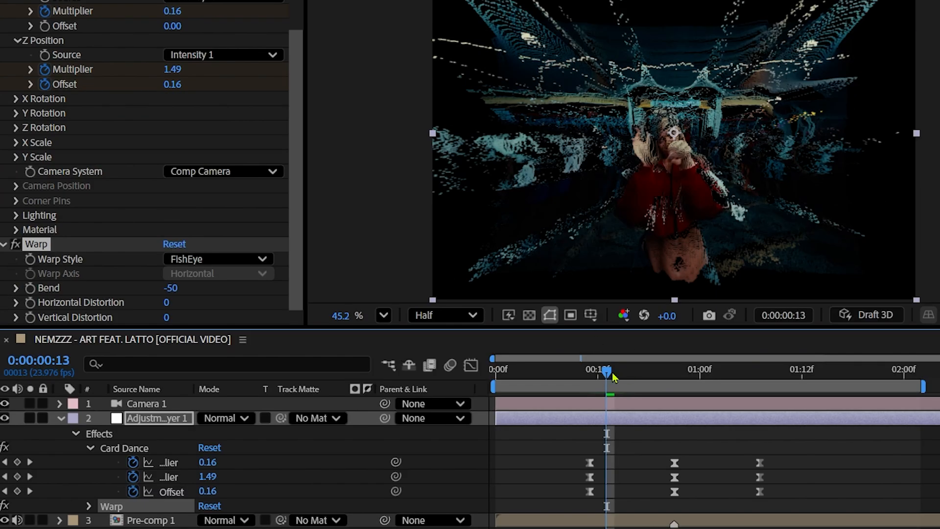
- Keyframe the Warp Bend at -50 at 0:00:00:21 and at 0 at 0:00:00:11 and 0:00:01:07
left_click_drag(613, 377, 685, 376)
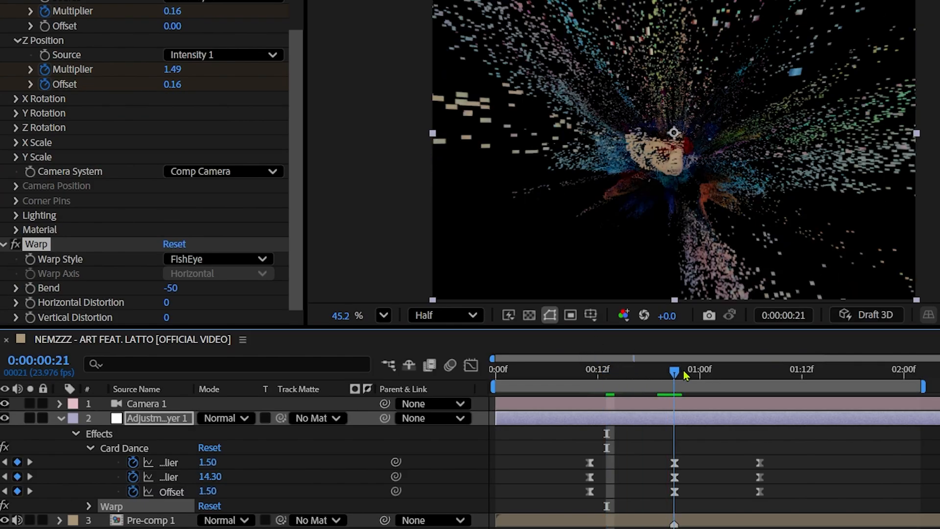
left_click(29, 288)
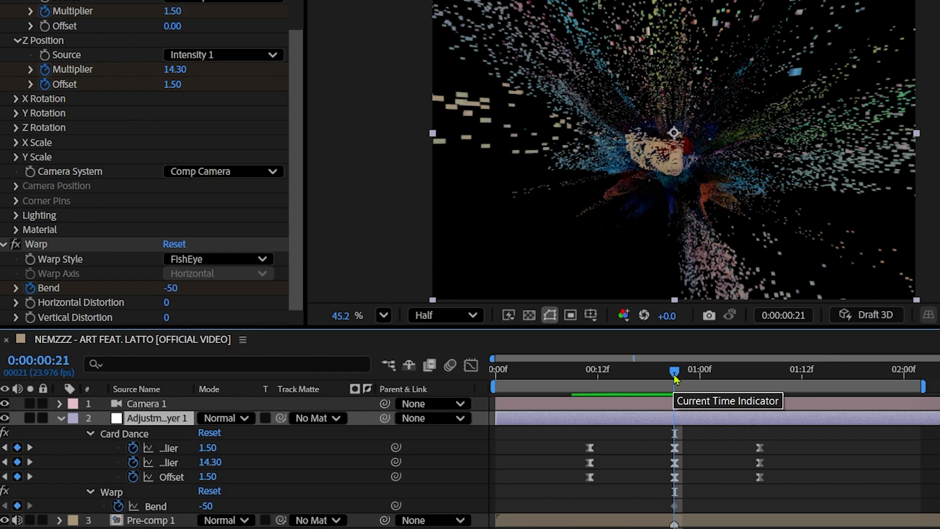
left_click_drag(659, 376, 760, 395)
type("0")
key("Return")
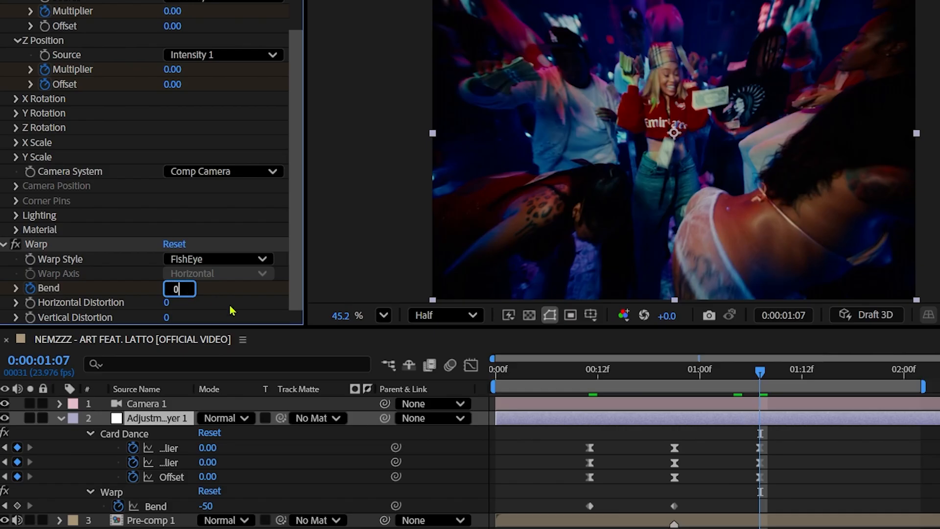
type("0")
key("Return")
- Apply Easy Ease to the three Warp Bend keyframes and preview the animation
left_click_drag(799, 500, 567, 509)
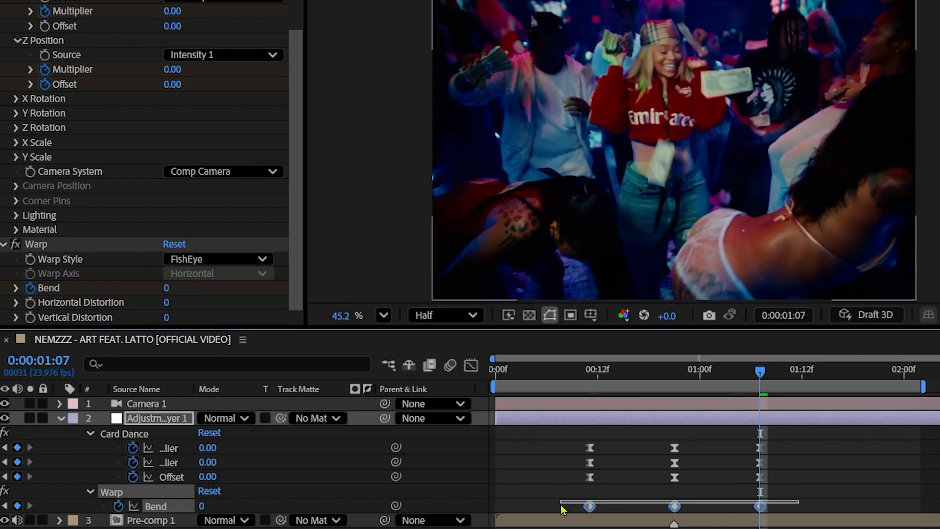
key("F9")
key("space")
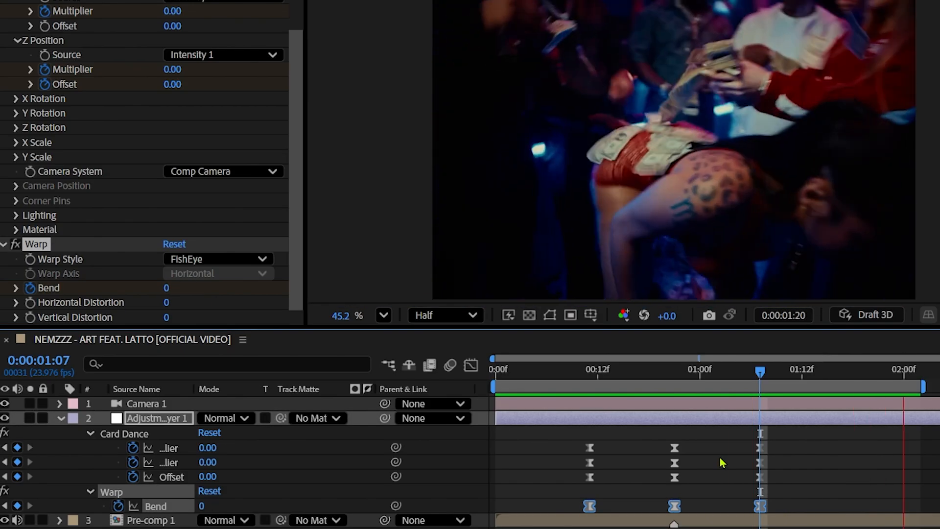
- Add the Deep Glow 2 effect to the adjustment layer
key("ctrl+space")
type("d")
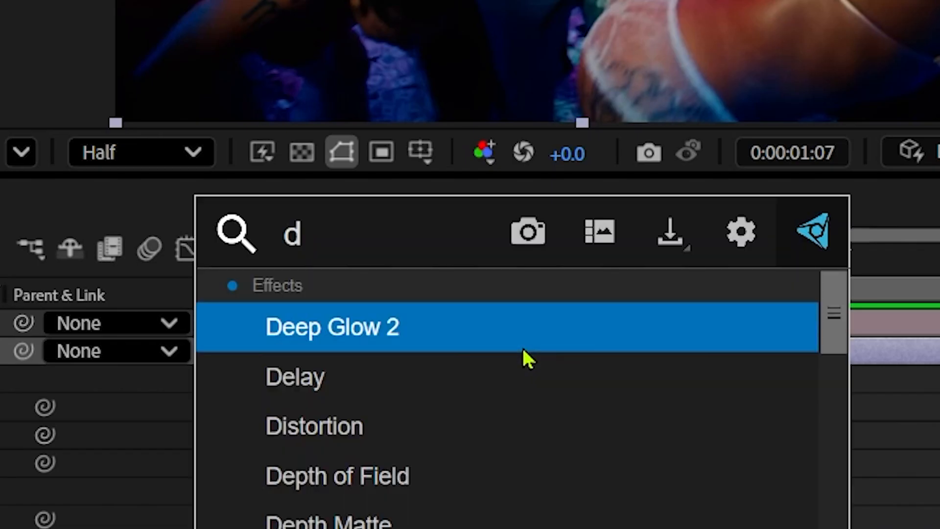
left_click(495, 334)
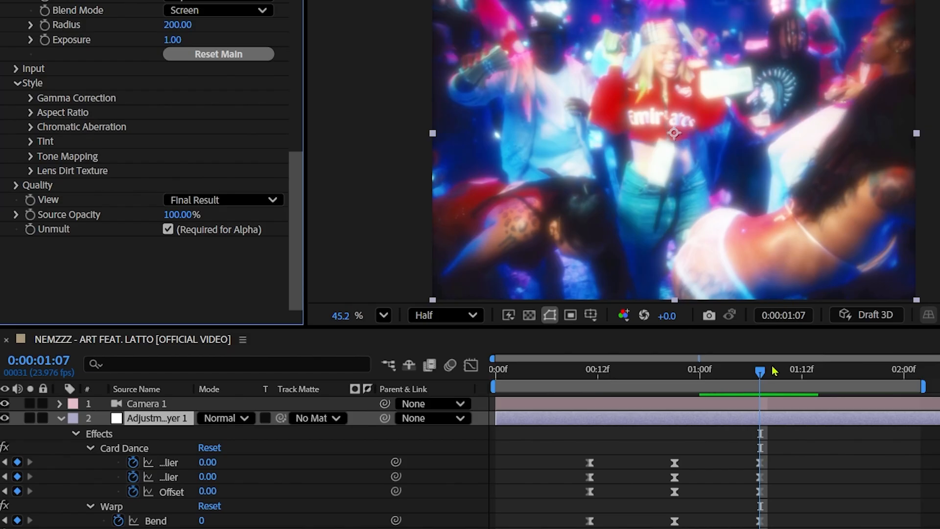
- Keyframe the Deep Glow 2 Exposure at 0.80 at 0:00:00:21 and at 0 at 0:00:00:11 and 0:00:01:07
left_click_drag(760, 370, 674, 371)
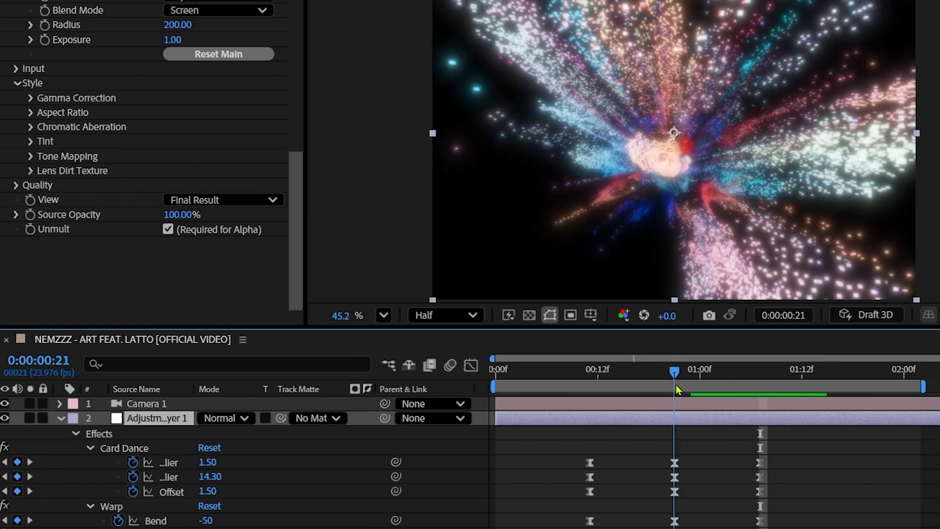
left_click(40, 49)
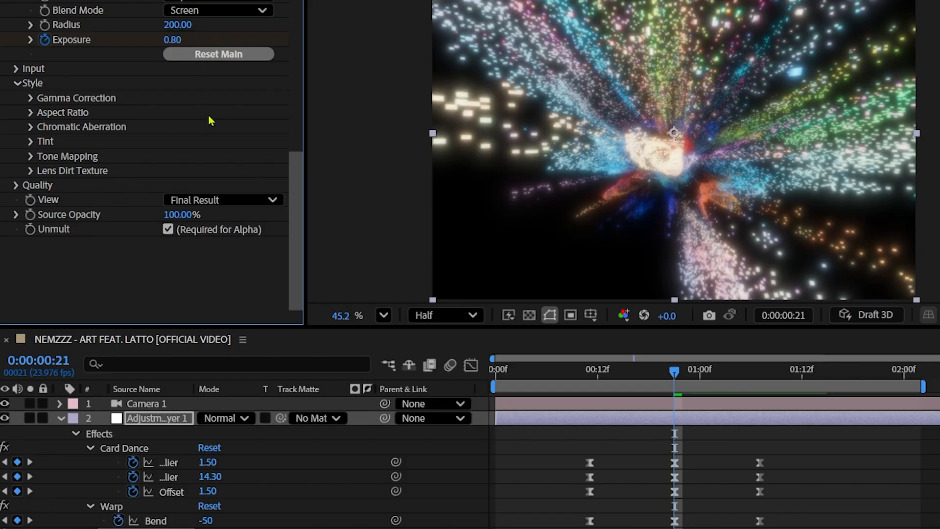
left_click_drag(674, 373, 762, 385)
left_click(172, 40)
type("0")
key("Return")
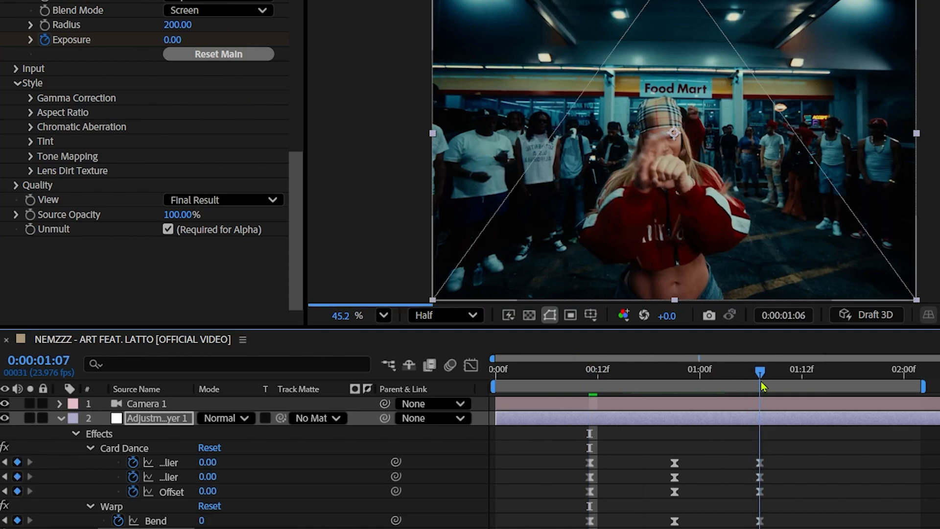
left_click(172, 39)
type("0")
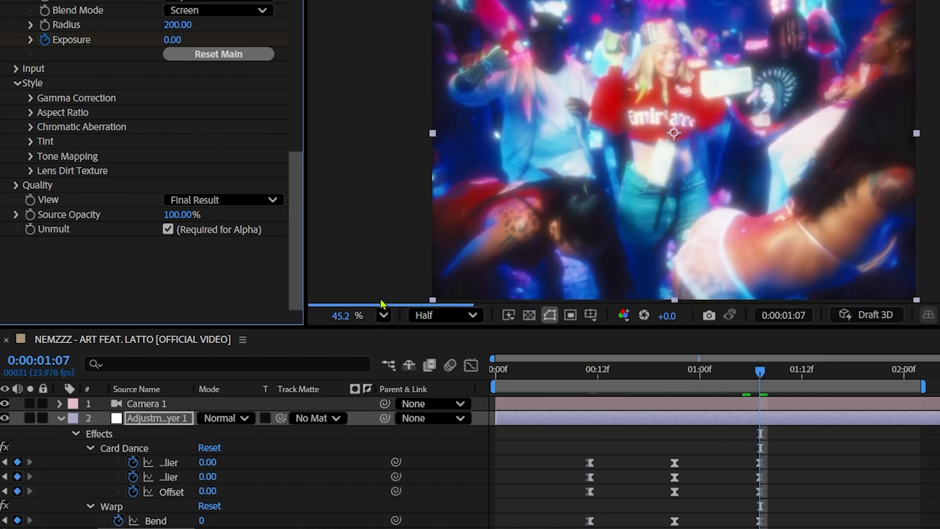
- Reveal all keyframed properties of the adjustment layer and apply Easy Ease to the three Deep Glow 2 Exposure keyframes
type("u")
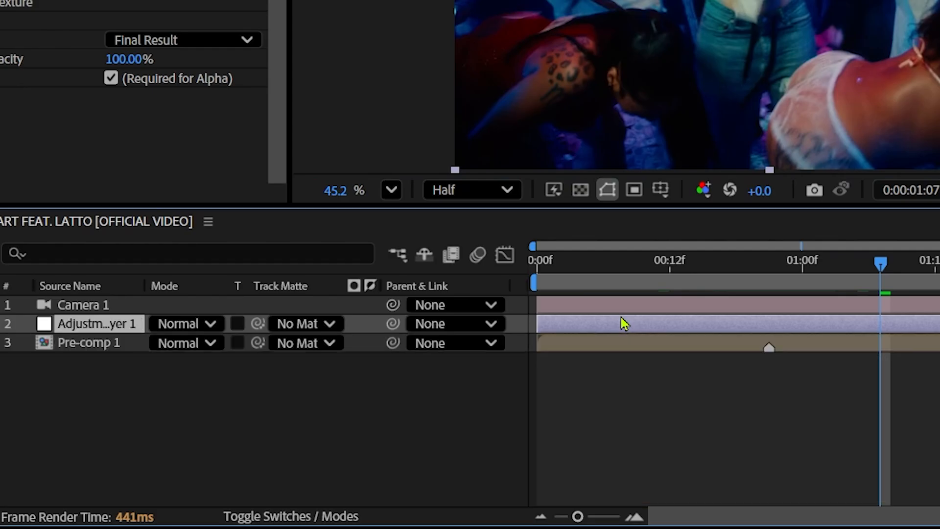
type("eeu")
left_click_drag(937, 469, 621, 480)
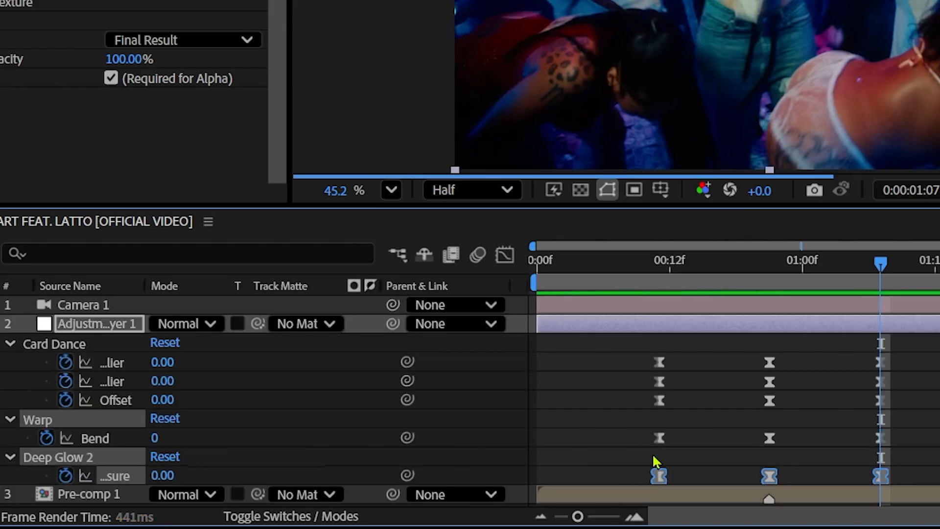
- Lower the composition preview resolution to Third
left_click(481, 198)
left_click(405, 103)
left_click(474, 195)
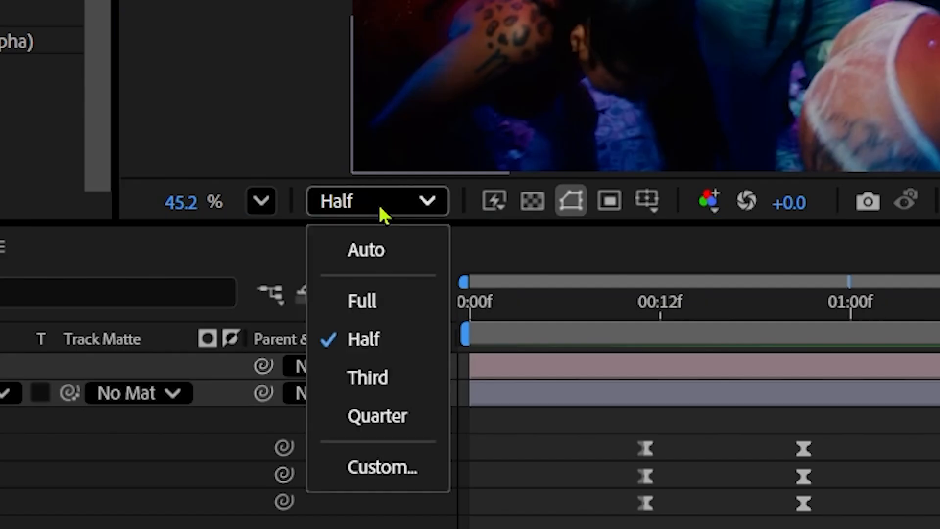
left_click(414, 381)
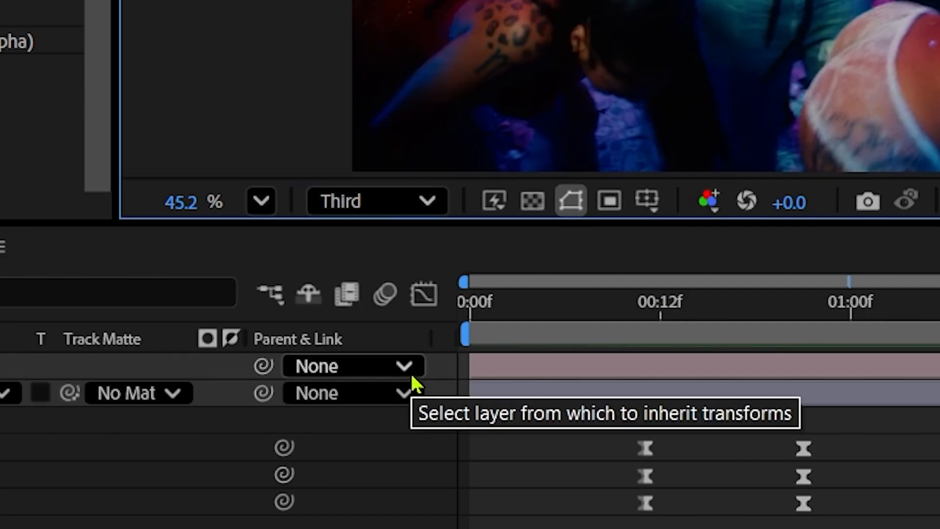